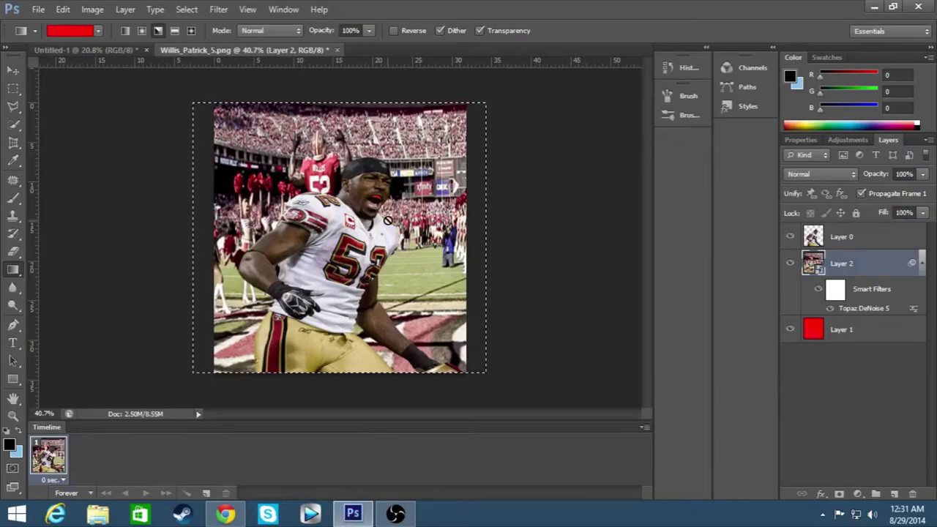
Apply Topaz Detail's HDR Enhancement II preset to the stadium photo with Large Details at 1.00.
{"action": "scroll", "coordinate": [428, 210], "scroll_direction": "up", "scroll_amount": 3}
{"action": "scroll", "coordinate": [517, 272], "scroll_direction": "down", "scroll_amount": 3}
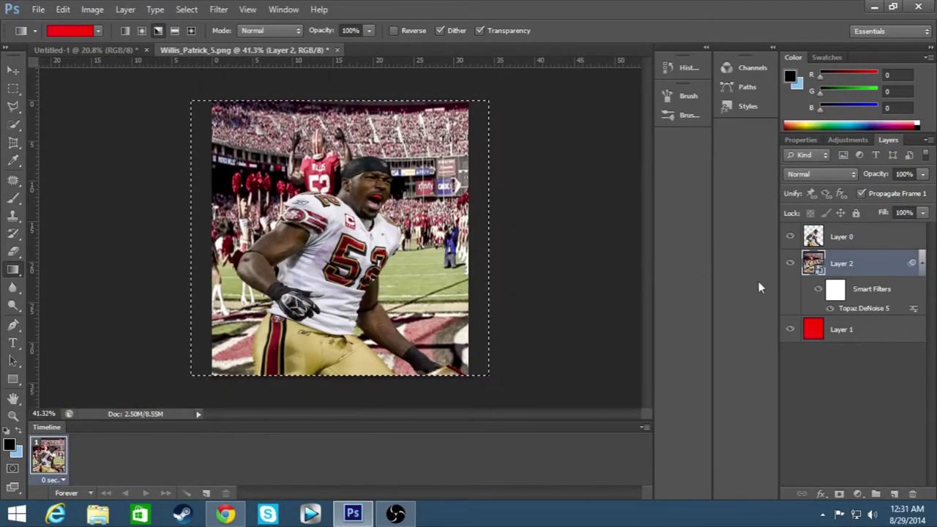
{"action": "left_click", "coordinate": [218, 9]}
{"action": "left_click", "coordinate": [472, 334]}
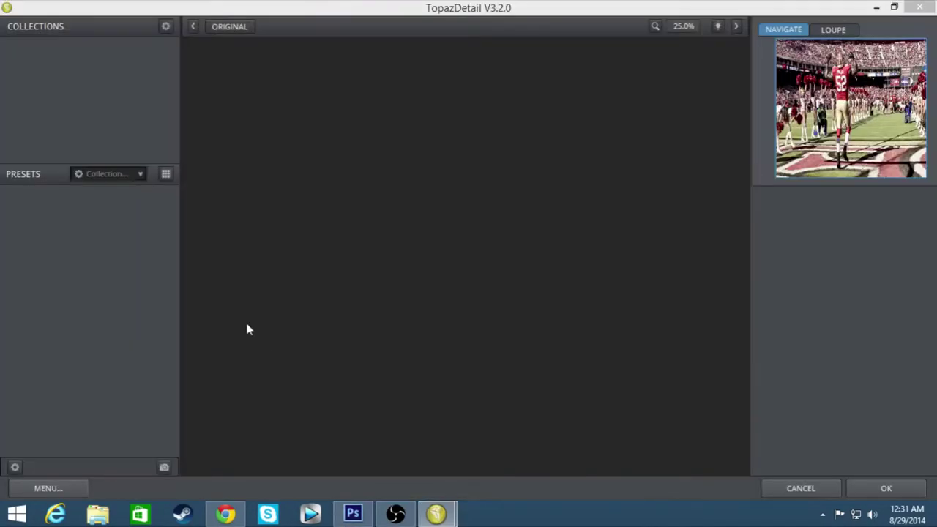
{"action": "left_click", "coordinate": [106, 345]}
{"action": "left_click", "coordinate": [845, 351]}
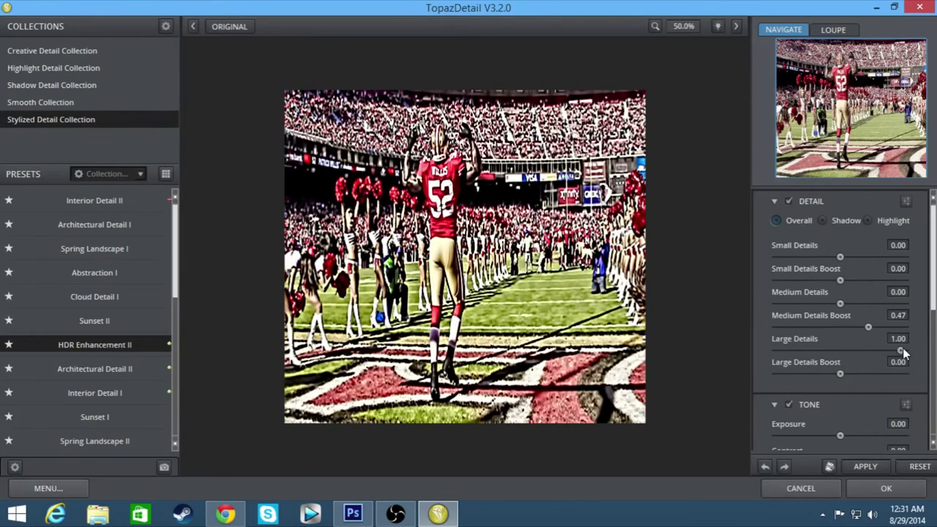
Apply the Topaz Detail effect, then add a Brightness/Contrast layer that darkens the background and lowers its contrast.
{"action": "left_click", "coordinate": [886, 489]}
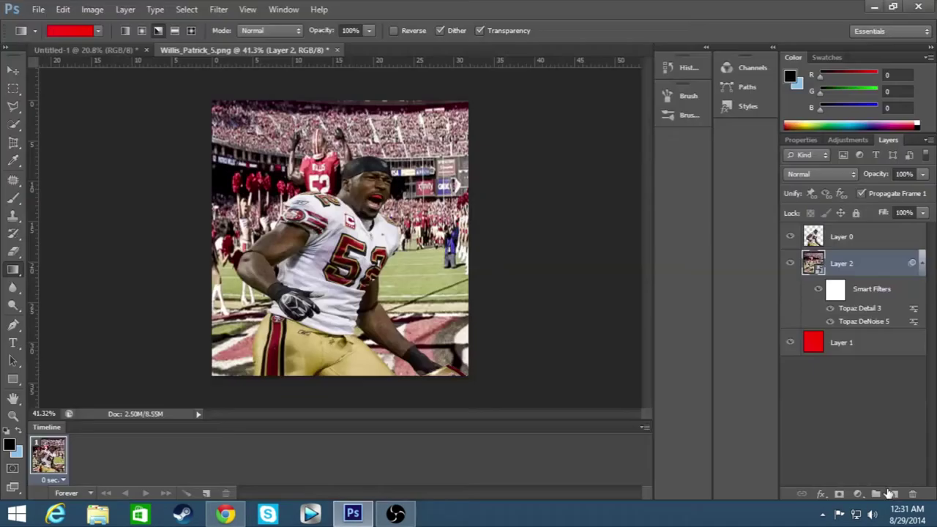
{"action": "left_click", "coordinate": [847, 140]}
{"action": "left_click", "coordinate": [793, 159]}
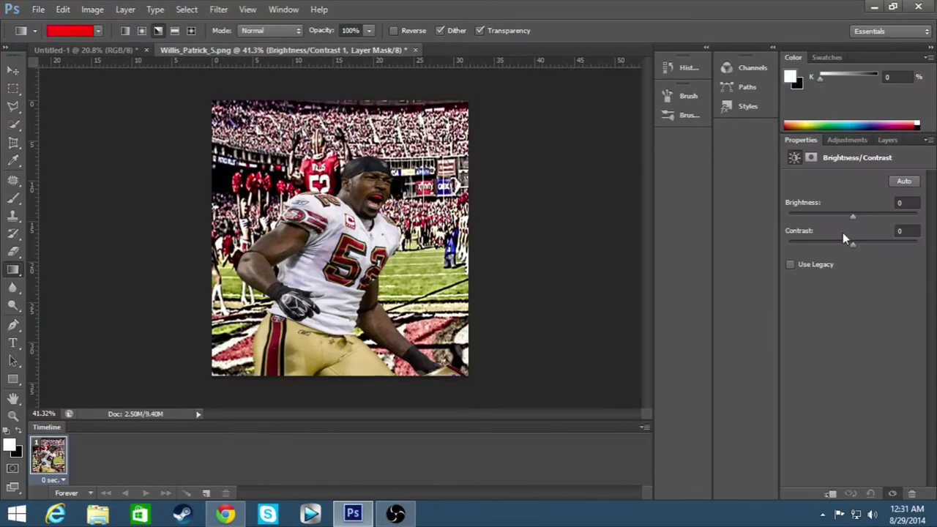
{"action": "left_click_drag", "start_coordinate": [916, 243], "coordinate": [783, 244]}
{"action": "left_click_drag", "start_coordinate": [852, 216], "coordinate": [831, 216]}
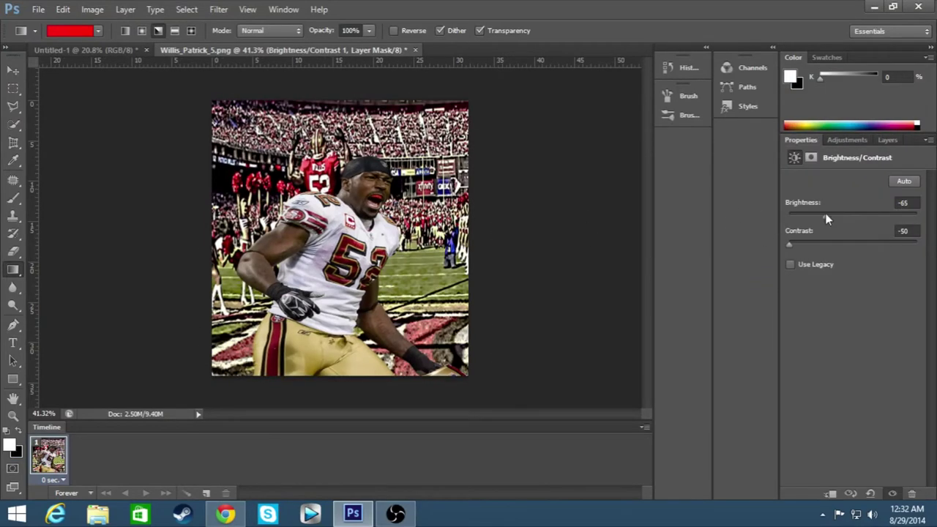
Add a Hue/Saturation adjustment above stadium Layer 2 that drains most of its colour.
{"action": "left_click", "coordinate": [845, 140]}
{"action": "left_click", "coordinate": [887, 140]}
{"action": "left_click", "coordinate": [812, 290], "text": "ctrl"}
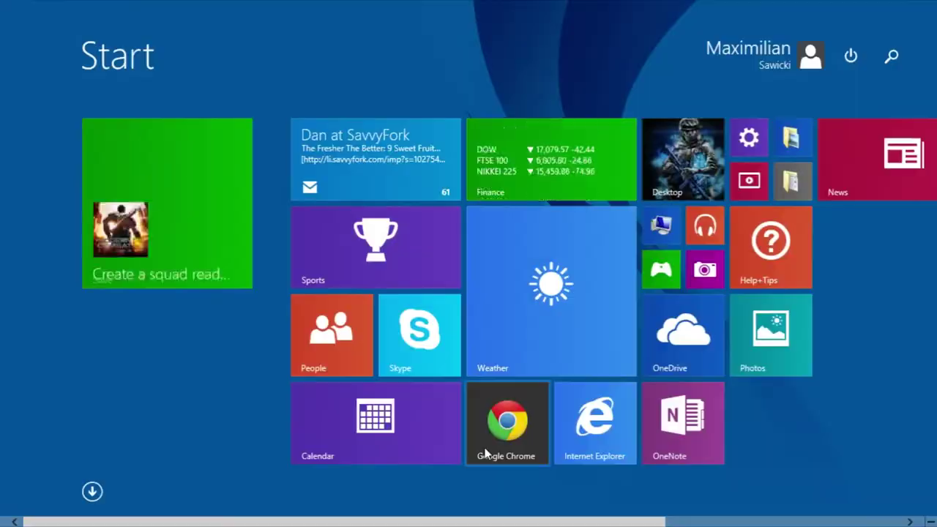
{"action": "left_click", "coordinate": [847, 140]}
{"action": "left_click", "coordinate": [819, 188]}
{"action": "mouse_move", "coordinate": [846, 288]}
{"action": "left_mouse_down"}
{"action": "mouse_move", "coordinate": [832, 289]}
{"action": "mouse_move", "coordinate": [855, 288]}
{"action": "mouse_move", "coordinate": [759, 262]}
{"action": "left_mouse_up"}
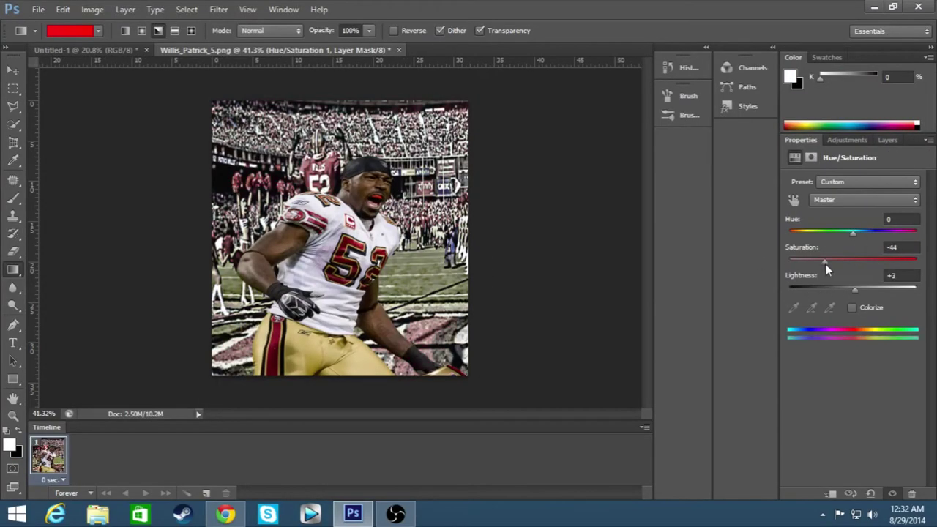
{"action": "mouse_move", "coordinate": [825, 270]}
{"action": "left_mouse_down"}
{"action": "mouse_move", "coordinate": [726, 257]}
{"action": "mouse_move", "coordinate": [846, 274]}
{"action": "mouse_move", "coordinate": [774, 278]}
{"action": "left_mouse_up"}
{"action": "left_click", "coordinate": [887, 140]}
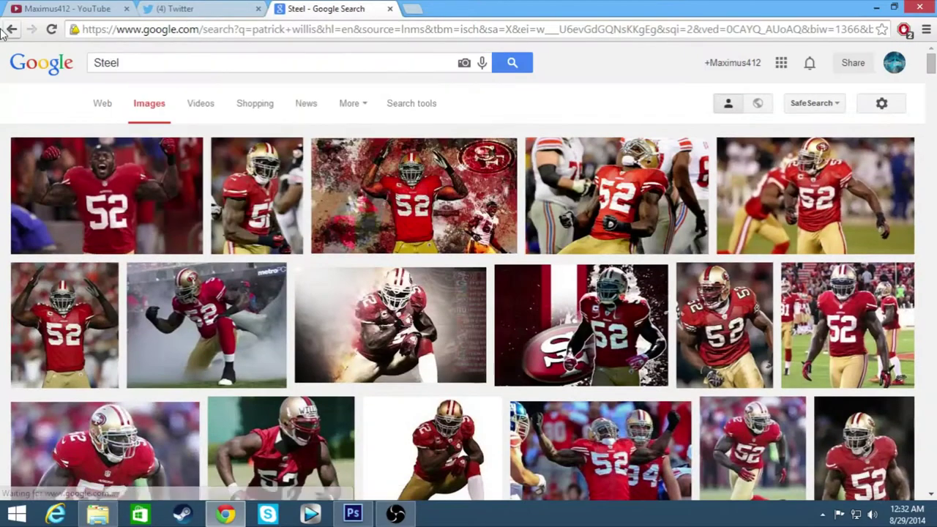
Find the plain brushed steel image in Google Images and open its context options.
{"action": "scroll", "coordinate": [330, 292], "scroll_direction": "down", "scroll_amount": 3}
{"action": "scroll", "coordinate": [330, 293], "scroll_direction": "down", "scroll_amount": 4}
{"action": "scroll", "coordinate": [329, 293], "scroll_direction": "down", "scroll_amount": 3}
{"action": "left_click", "coordinate": [322, 154]}
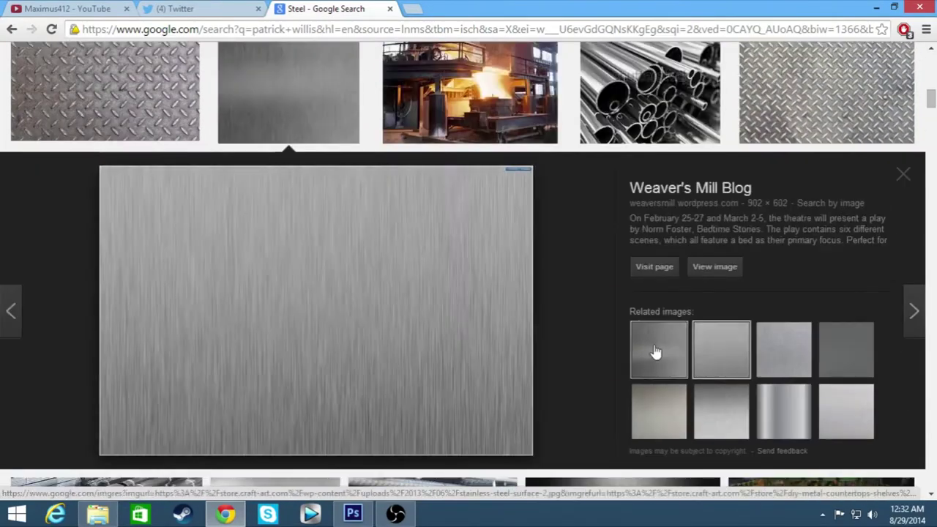
{"action": "right_click", "coordinate": [399, 285]}
Bring the copied steel texture in and add a second Hue/Saturation layer (Hue +180, Saturation +58).
{"action": "left_click", "coordinate": [446, 166]}
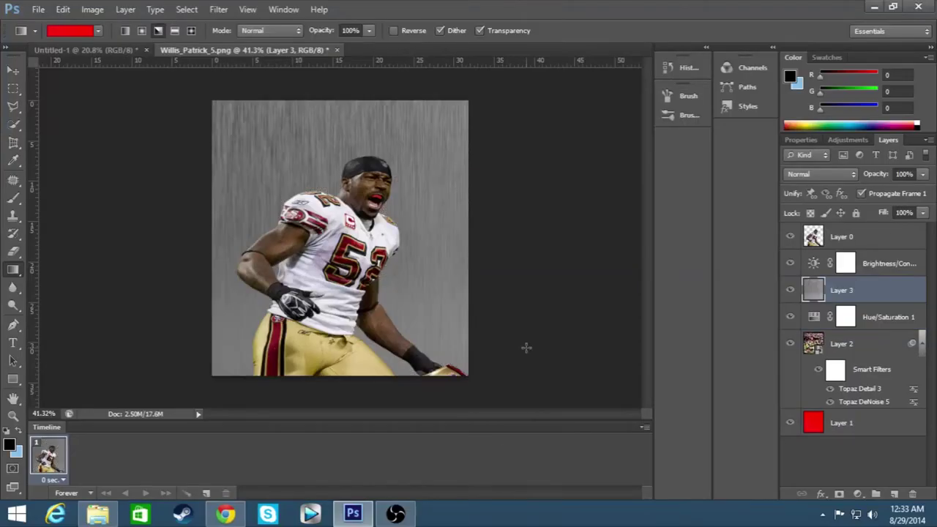
{"action": "left_click_drag", "start_coordinate": [895, 188], "coordinate": [891, 189]}
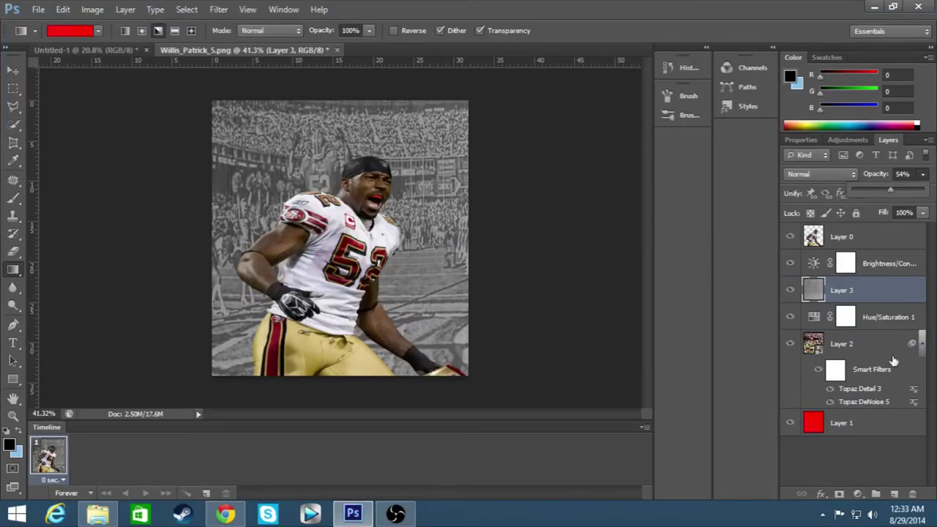
{"action": "left_click", "coordinate": [847, 140]}
{"action": "left_click", "coordinate": [819, 187]}
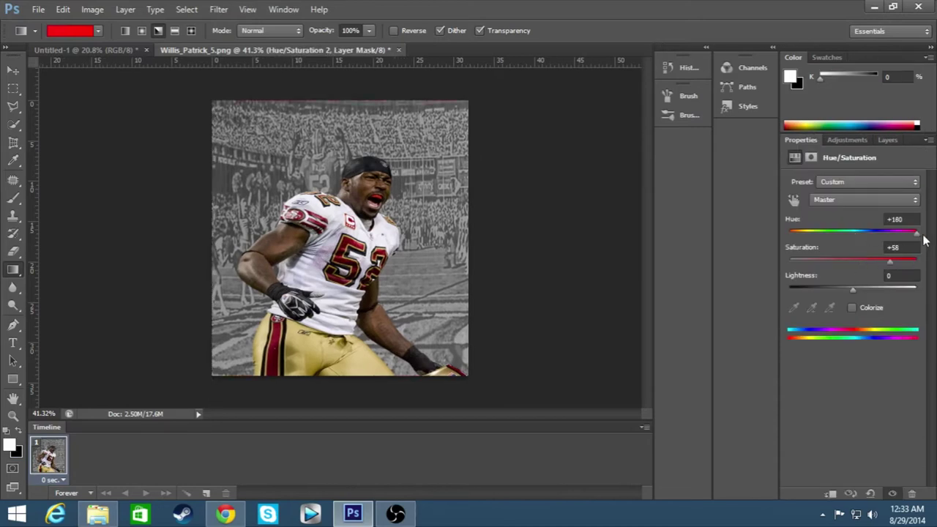
Set steel Layer 3 to 40% opacity and open the Photoshop folder in File Explorer.
{"action": "key", "text": "F7"}
{"action": "left_click", "coordinate": [841, 317]}
{"action": "left_click_drag", "start_coordinate": [922, 174], "coordinate": [888, 192]}
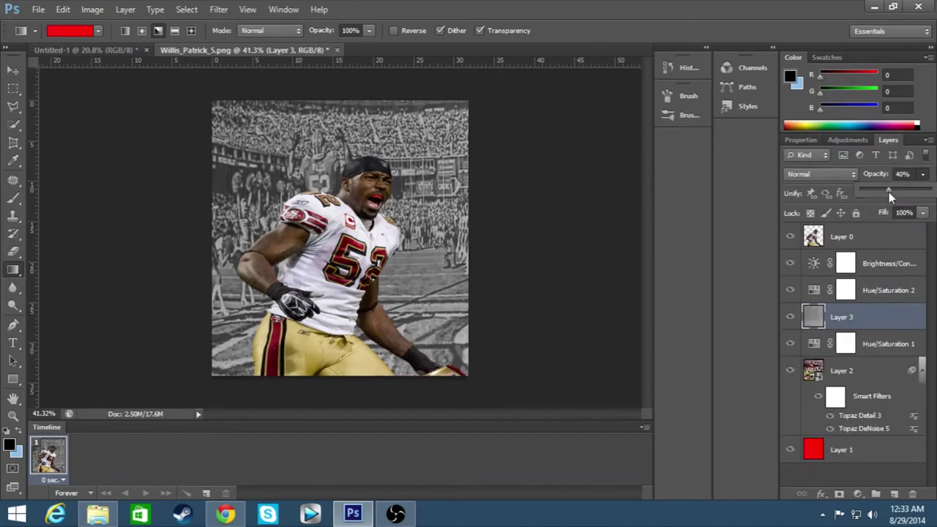
{"action": "left_click", "coordinate": [105, 518]}
{"action": "double_click", "coordinate": [730, 103]}
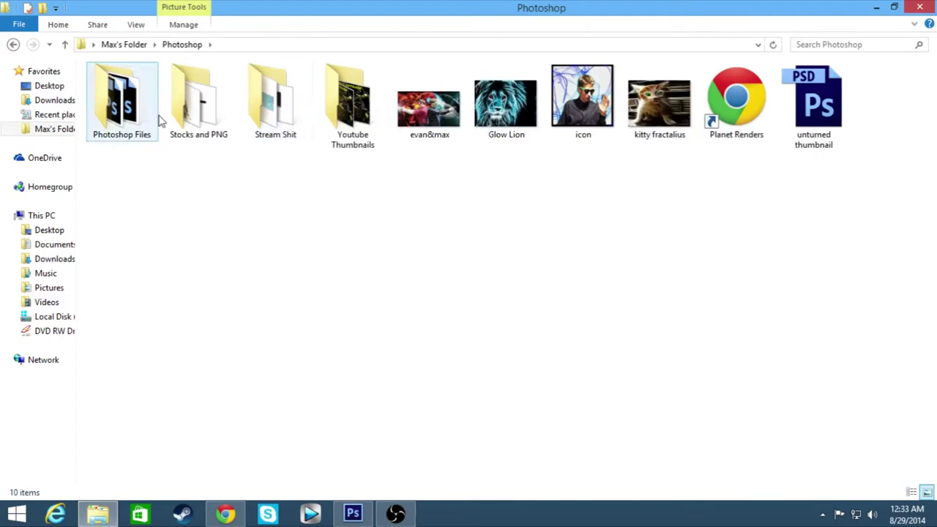
Place snow_fall from the Stocks and PNG folder across the canvas at about 50% opacity.
{"action": "double_click", "coordinate": [199, 103]}
{"action": "left_click_drag", "start_coordinate": [274, 449], "coordinate": [468, 263]}
{"action": "left_click_drag", "start_coordinate": [468, 376], "coordinate": [472, 359]}
{"action": "key", "text": "Return"}
{"action": "key", "text": "g"}
{"action": "left_click_drag", "start_coordinate": [892, 191], "coordinate": [878, 191]}
{"action": "key", "text": "ctrl+plus"}
{"action": "scroll", "coordinate": [585, 351], "scroll_direction": "down", "scroll_amount": 3}
Apply Topaz Detail's Architectural Detail II preset to the player cutout Layer 0.
{"action": "left_click", "coordinate": [814, 239]}
{"action": "left_click", "coordinate": [218, 9]}
{"action": "left_click", "coordinate": [417, 319]}
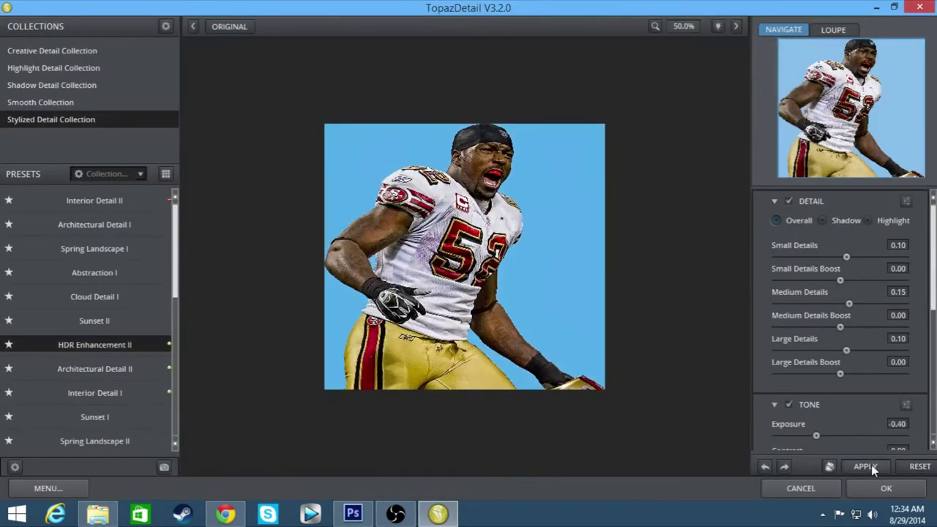
{"action": "left_click", "coordinate": [94, 369]}
{"action": "left_click", "coordinate": [881, 487]}
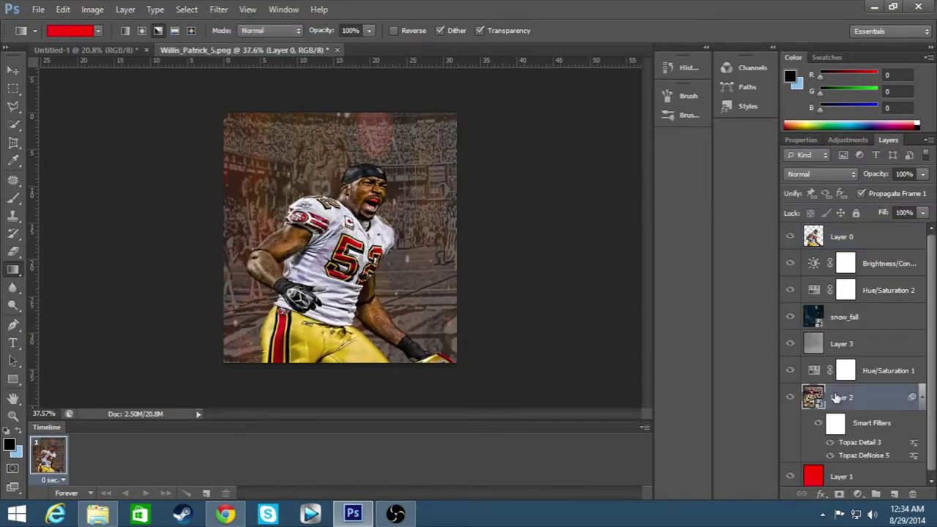
{"action": "left_click", "coordinate": [218, 8]}
In Topaz Clean 3, compare Curly Smooth and FlatStyle before choosing Stylize Details for the player.
{"action": "left_click", "coordinate": [466, 311]}
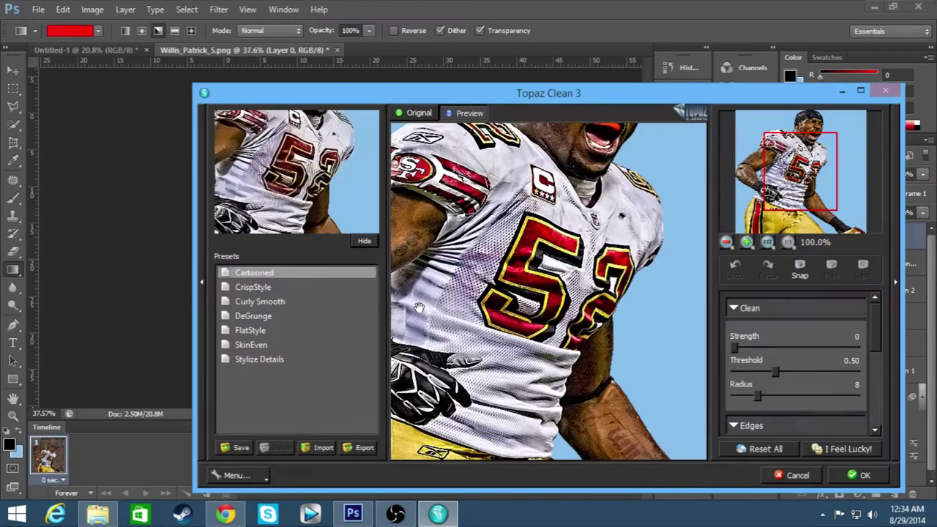
{"action": "left_click", "coordinate": [275, 303]}
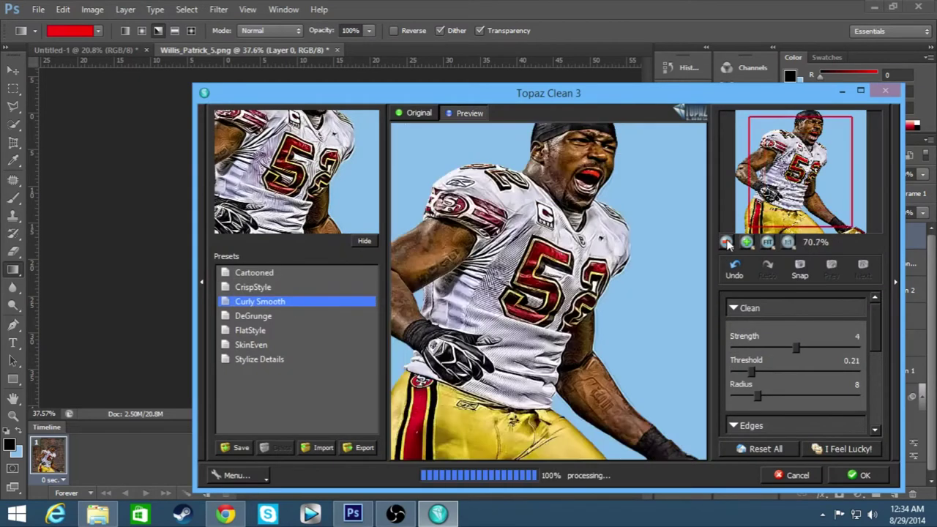
{"action": "left_click", "coordinate": [251, 330]}
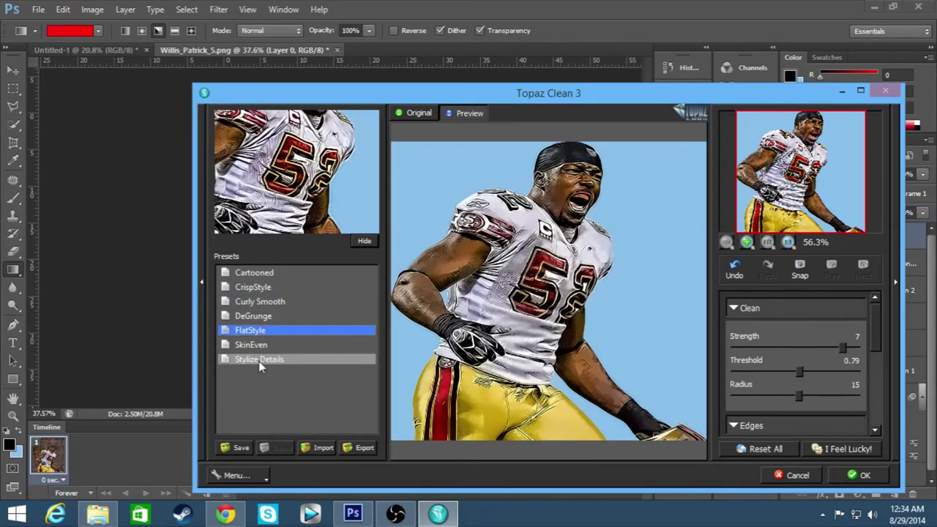
{"action": "left_click", "coordinate": [258, 360]}
Apply the Stylize Details clean-up and start Topaz Adjust 5 on the player layer.
{"action": "key", "text": "Return"}
{"action": "scroll", "coordinate": [516, 352], "scroll_direction": "up", "scroll_amount": 1}
{"action": "scroll", "coordinate": [516, 352], "scroll_direction": "down", "scroll_amount": 1}
{"action": "scroll", "coordinate": [516, 352], "scroll_direction": "up", "scroll_amount": 1}
{"action": "left_click", "coordinate": [218, 8]}
{"action": "left_click", "coordinate": [425, 297]}
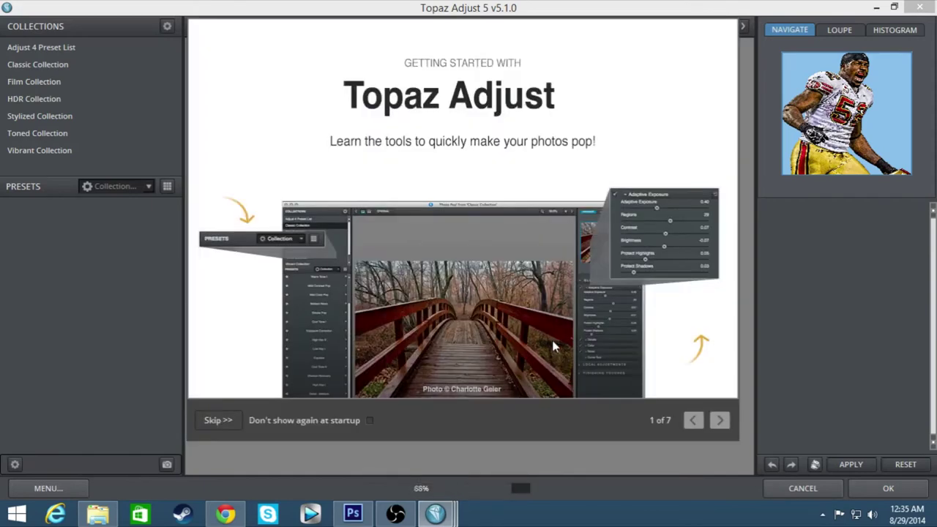
Skip Topaz Adjust's intro and apply Simple Pop to the player with Detail Boost raised.
{"action": "left_click", "coordinate": [228, 420]}
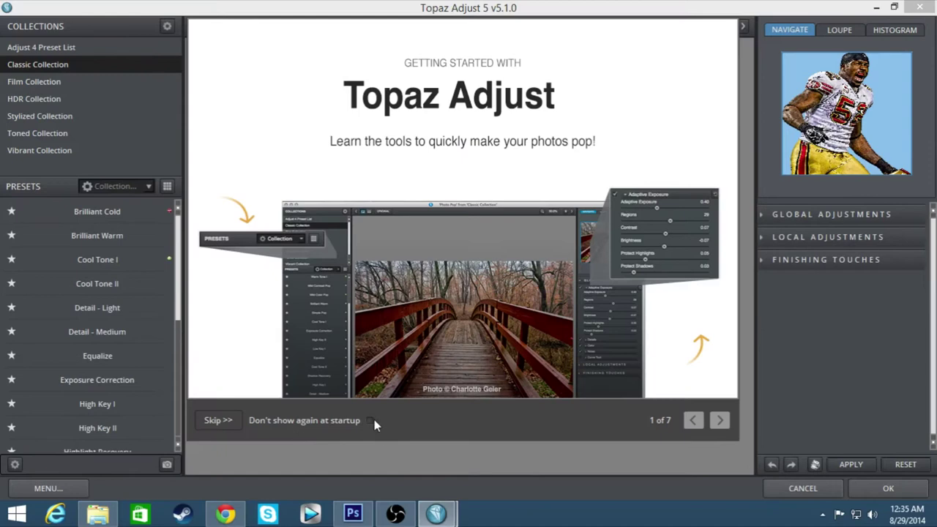
{"action": "left_click", "coordinate": [218, 420]}
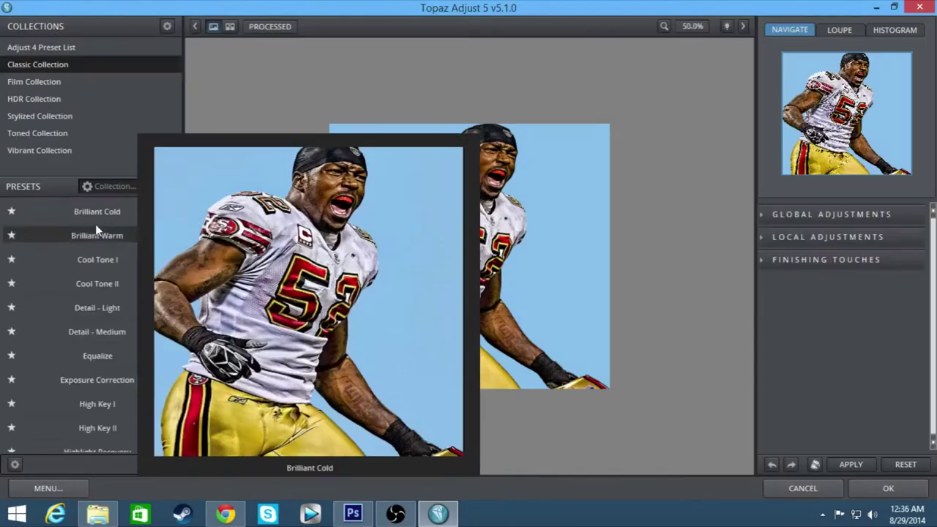
{"action": "left_click", "coordinate": [97, 283]}
{"action": "scroll", "coordinate": [102, 329], "scroll_direction": "down", "scroll_amount": 3}
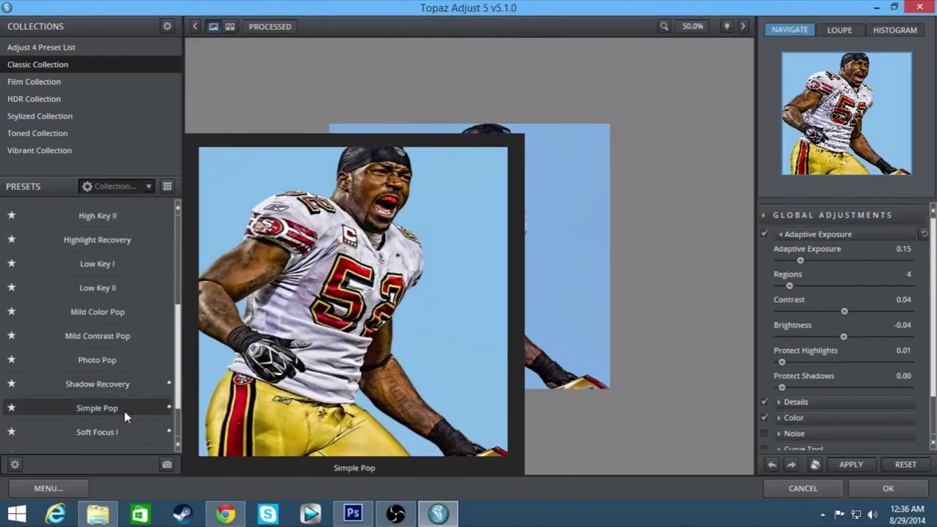
{"action": "left_click", "coordinate": [103, 408]}
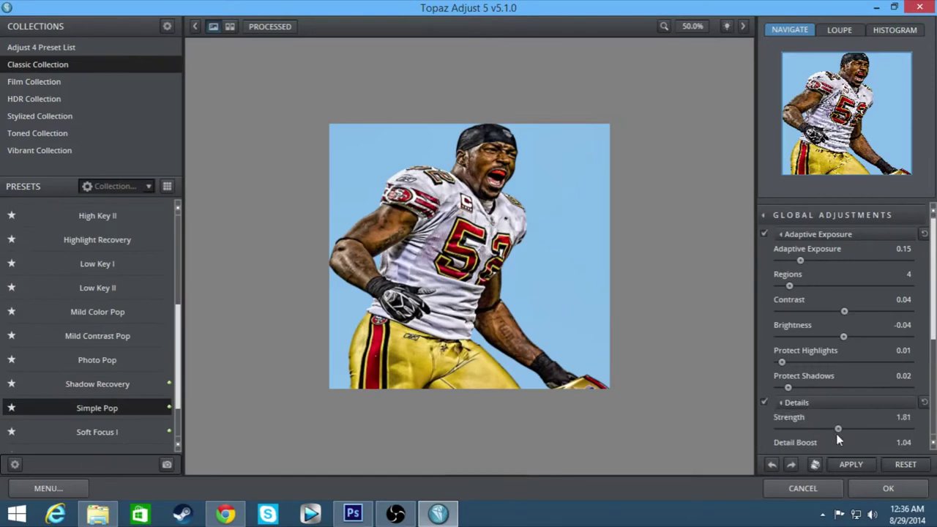
{"action": "scroll", "coordinate": [839, 431], "scroll_direction": "down", "scroll_amount": 1}
{"action": "left_click", "coordinate": [819, 412]}
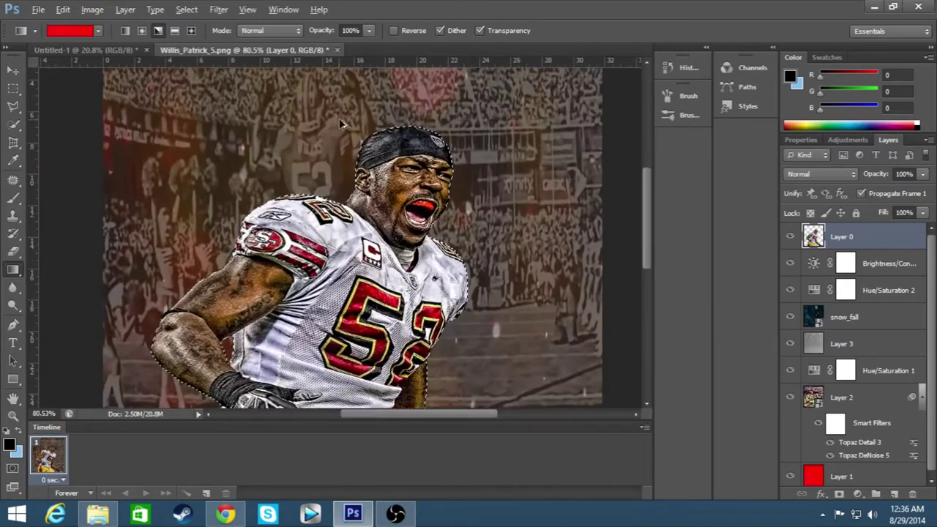
Give the player a slightly larger outer glow coloured red.
{"action": "scroll", "coordinate": [554, 270], "scroll_direction": "down", "scroll_amount": 3}
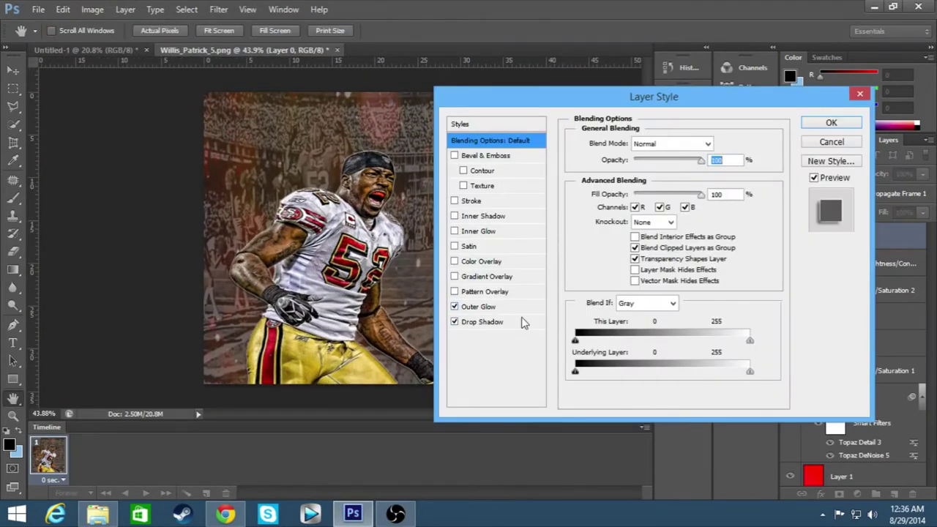
{"action": "left_click", "coordinate": [478, 305]}
{"action": "left_click_drag", "start_coordinate": [629, 261], "coordinate": [641, 261]}
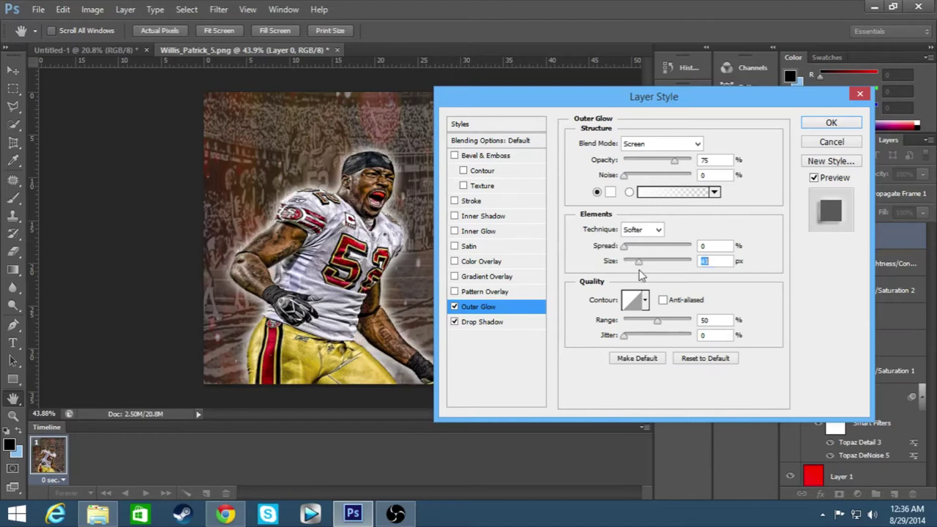
{"action": "left_click", "coordinate": [609, 191]}
{"action": "left_click", "coordinate": [368, 240]}
{"action": "left_click", "coordinate": [911, 287]}
{"action": "left_click", "coordinate": [831, 122]}
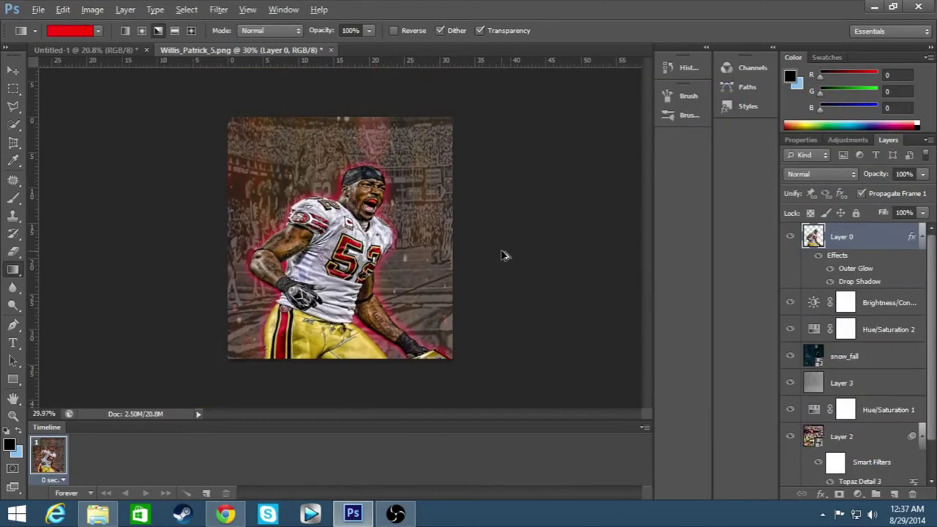
Try the Lens Flare render filter and cancel it.
{"action": "left_click", "coordinate": [218, 9]}
{"action": "left_click", "coordinate": [451, 244]}
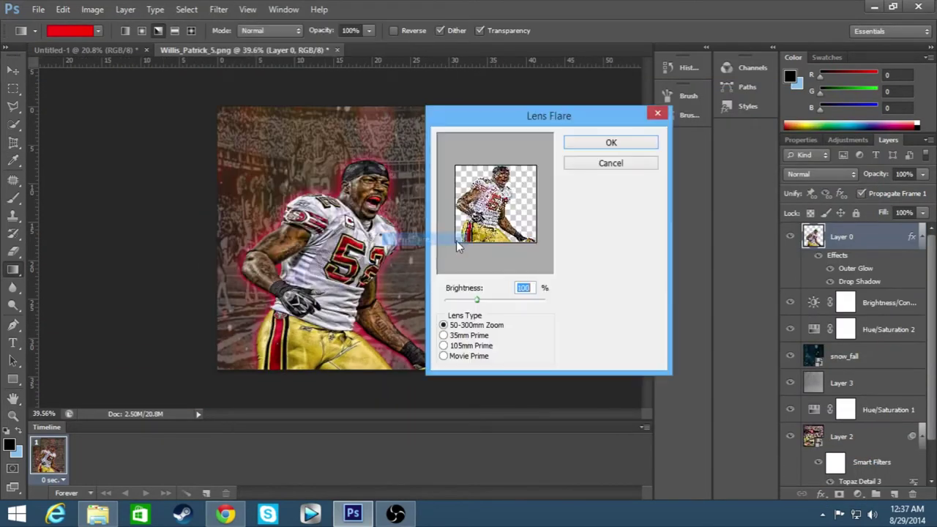
{"action": "left_click", "coordinate": [633, 142]}
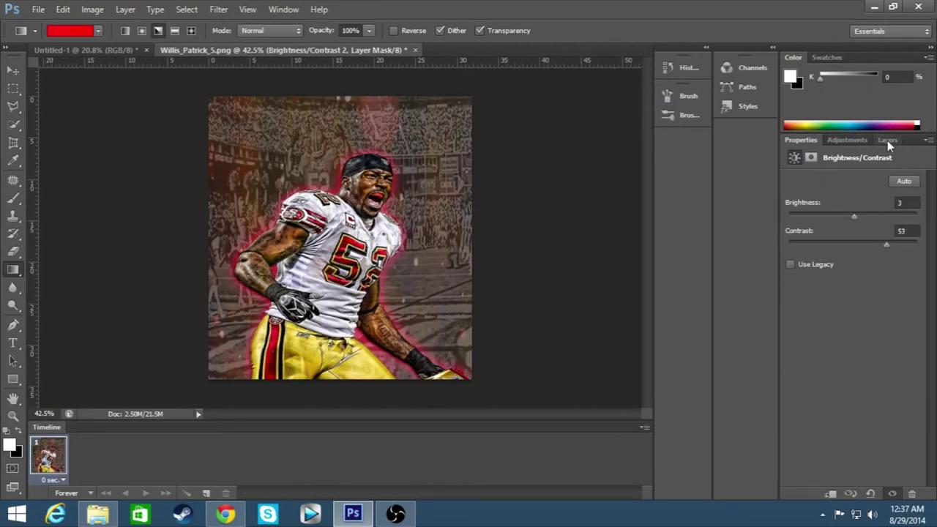
Load the player's outline from Layer 0 for the Brightness/Contrast (3, 53) mask, then deselect.
{"action": "left_click", "coordinate": [849, 263]}
{"action": "left_click", "coordinate": [812, 262], "text": "ctrl"}
{"action": "left_click", "coordinate": [218, 9]}
{"action": "left_click", "coordinate": [175, 31]}
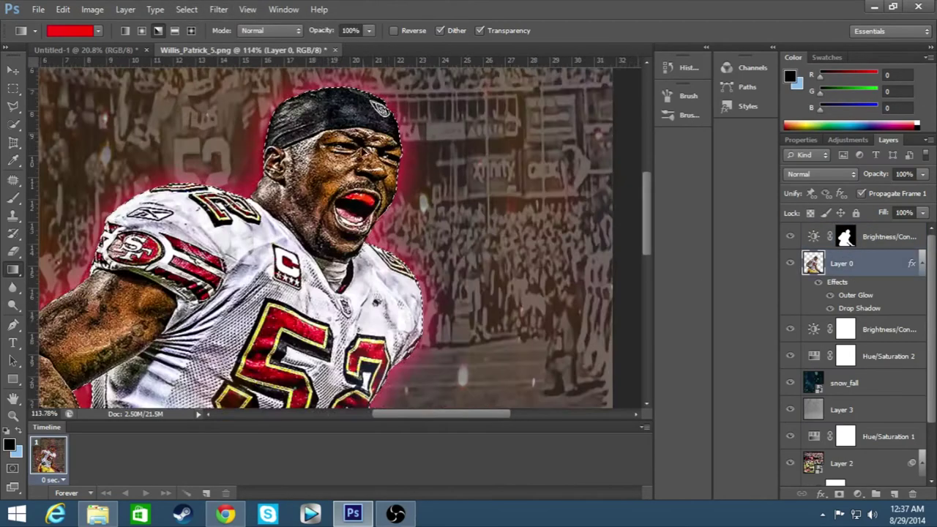
{"action": "left_click", "coordinate": [187, 9]}
{"action": "left_click", "coordinate": [203, 37]}
{"action": "scroll", "coordinate": [285, 161], "scroll_direction": "down", "scroll_amount": 2}
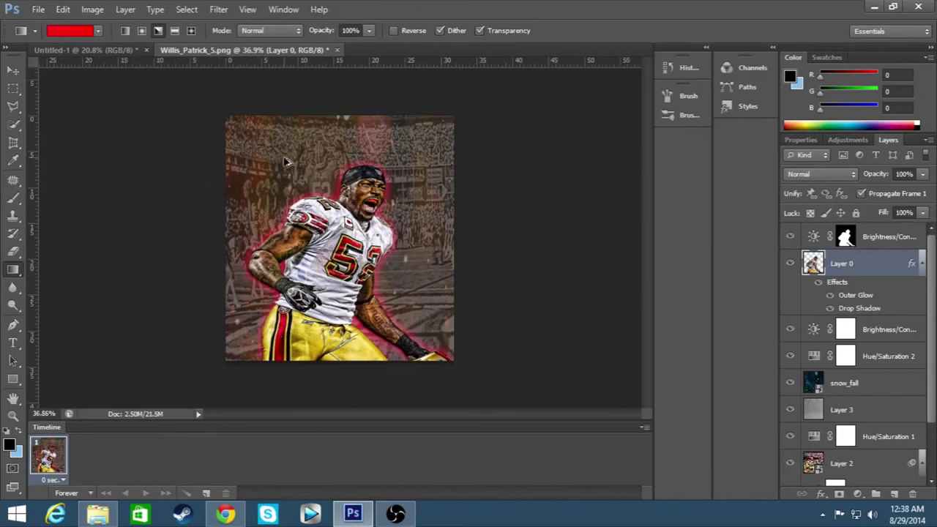
{"action": "scroll", "coordinate": [842, 340], "scroll_direction": "down", "scroll_amount": 3}
Smooth the stadium background with Topaz Clean 3's FlatStyle preset.
{"action": "left_click", "coordinate": [218, 9]}
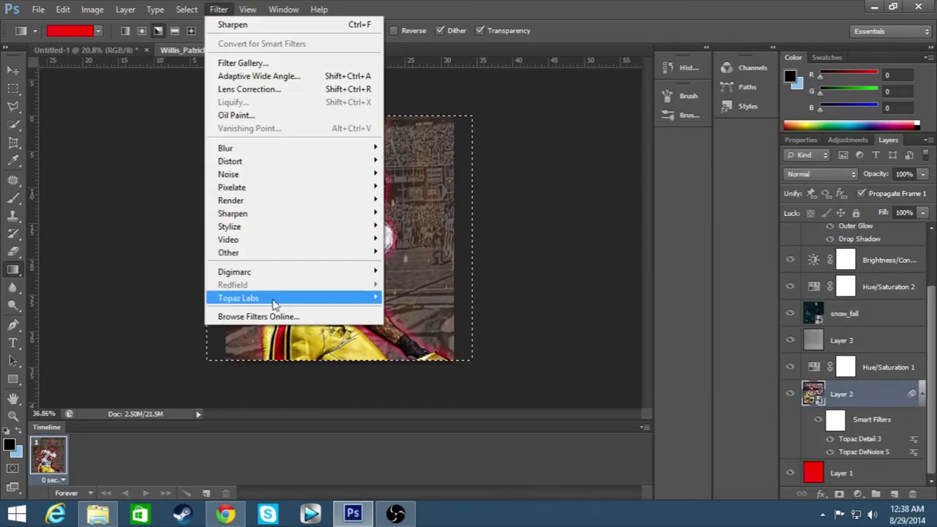
{"action": "left_click", "coordinate": [453, 311]}
{"action": "left_click", "coordinate": [293, 330]}
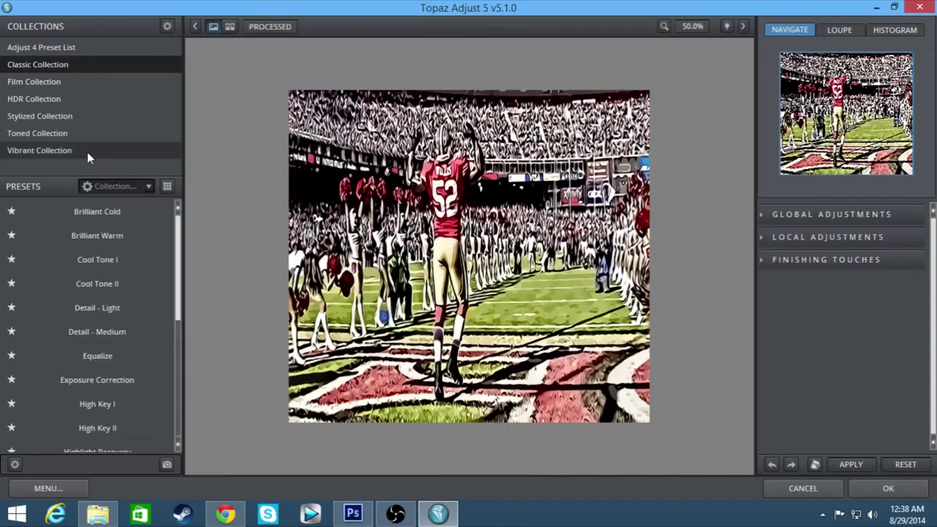
Apply Topaz Adjust 5's Clarity preset with stronger detail and Detail Boost 1.11.
{"action": "left_click", "coordinate": [49, 488]}
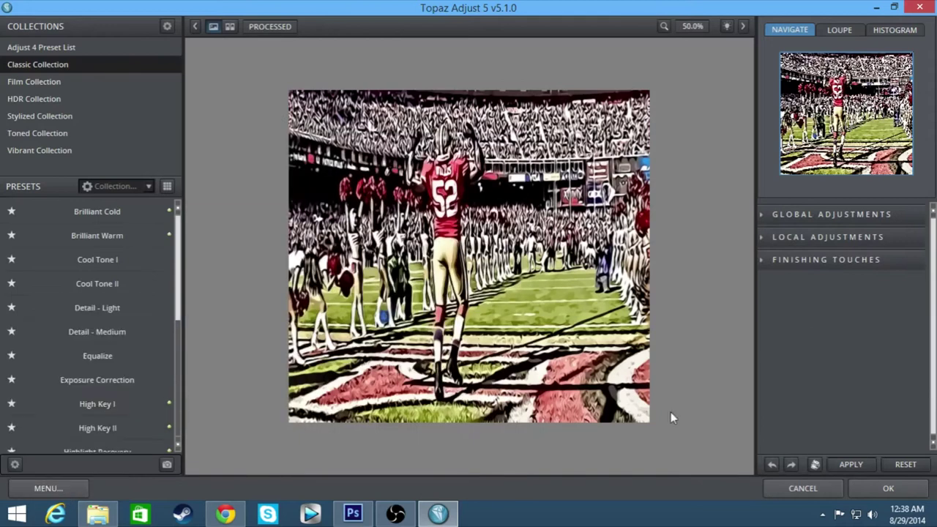
{"action": "left_click", "coordinate": [107, 45]}
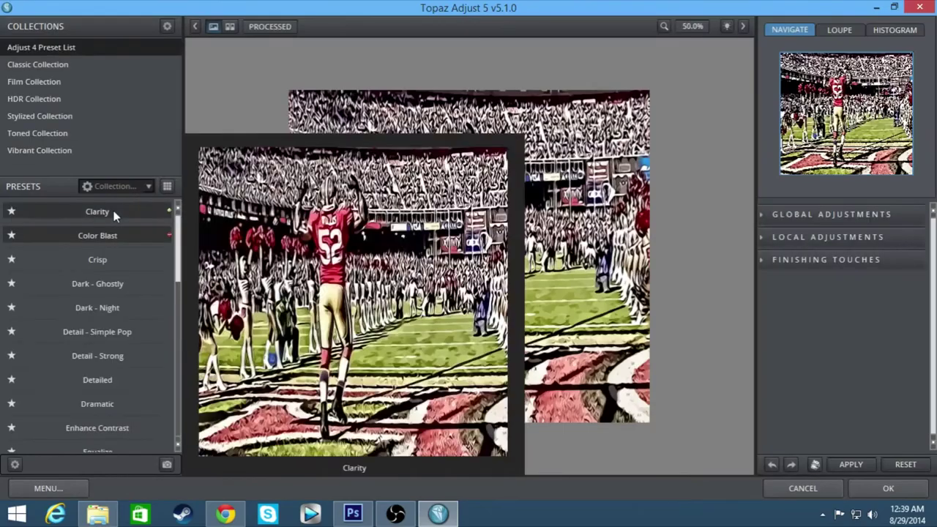
{"action": "left_click_drag", "start_coordinate": [854, 427], "coordinate": [897, 430]}
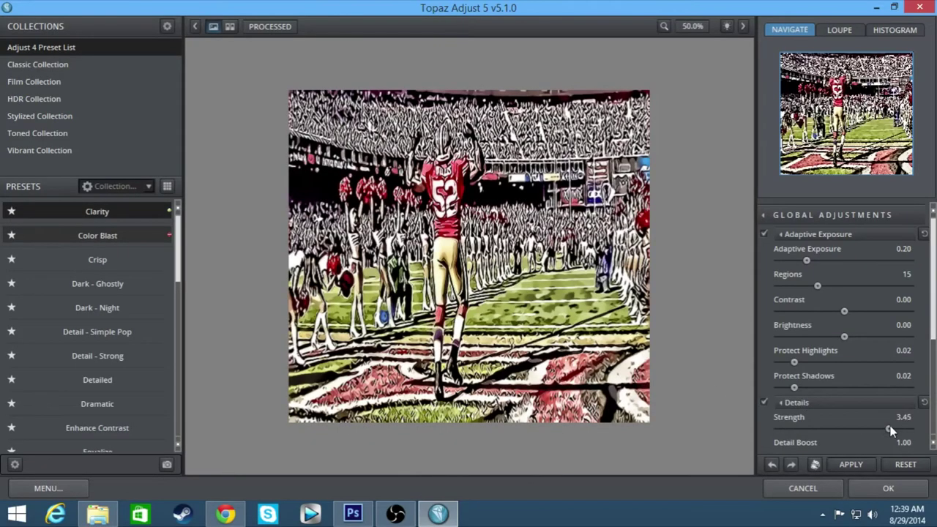
{"action": "scroll", "coordinate": [878, 382], "scroll_direction": "down", "scroll_amount": 2}
{"action": "left_click_drag", "start_coordinate": [805, 402], "coordinate": [809, 405]}
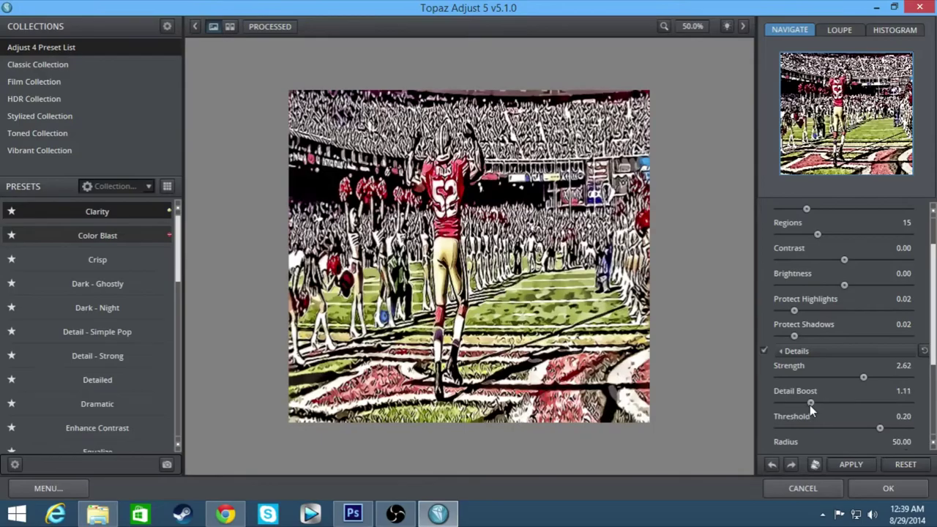
{"action": "left_click", "coordinate": [882, 489]}
{"action": "left_click", "coordinate": [186, 9]}
Deselect in Photoshop, then search Google Images for 'red plasma' and browse the results.
{"action": "left_click", "coordinate": [292, 46]}
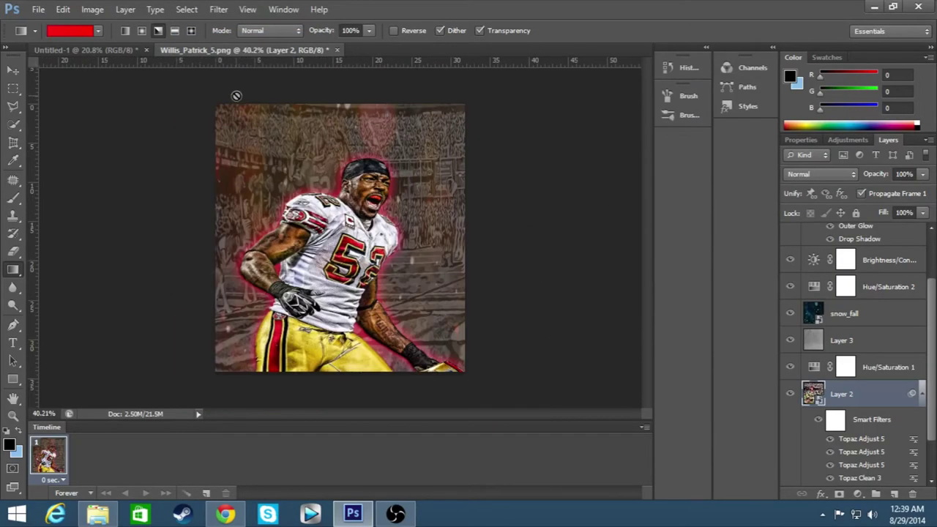
{"action": "key", "text": "alt+Tab"}
{"action": "key", "text": "ctrl+a"}
{"action": "type", "text": "red plasma"}
{"action": "key", "text": "Return"}
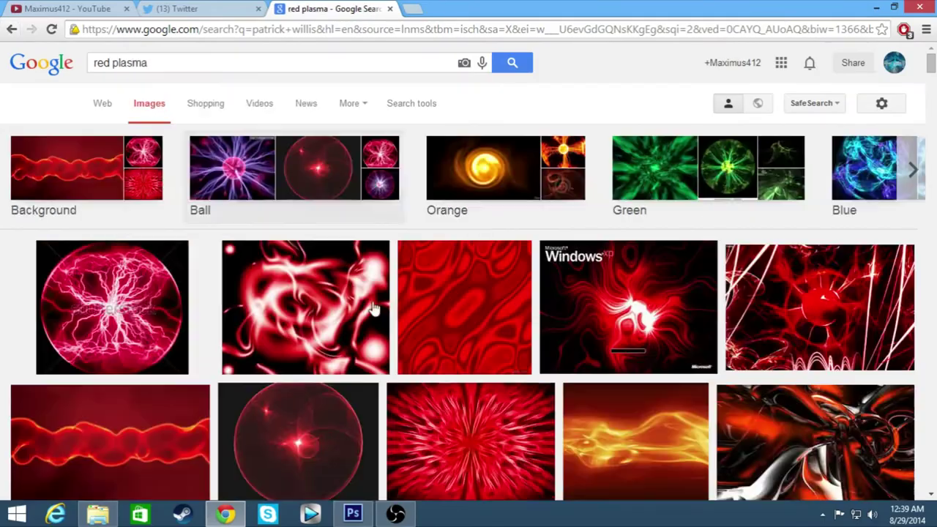
{"action": "scroll", "coordinate": [512, 395], "scroll_direction": "down", "scroll_amount": 5}
{"action": "scroll", "coordinate": [297, 331], "scroll_direction": "up", "scroll_amount": 5}
{"action": "scroll", "coordinate": [297, 330], "scroll_direction": "down", "scroll_amount": 5}
{"action": "scroll", "coordinate": [359, 369], "scroll_direction": "down", "scroll_amount": 5}
{"action": "scroll", "coordinate": [351, 352], "scroll_direction": "down", "scroll_amount": 5}
{"action": "scroll", "coordinate": [312, 245], "scroll_direction": "down", "scroll_amount": 5}
{"action": "scroll", "coordinate": [312, 245], "scroll_direction": "up", "scroll_amount": 15}
Search Google Images for 'lazer design' and glance over the results.
{"action": "triple_click", "coordinate": [184, 65]}
{"action": "type", "text": "lazer design"}
{"action": "key", "text": "Return"}
{"action": "scroll", "coordinate": [654, 444], "scroll_direction": "down", "scroll_amount": 5}
{"action": "scroll", "coordinate": [272, 324], "scroll_direction": "up", "scroll_amount": 5}
Search Google Images for 'plasma' and scroll through the results.
{"action": "triple_click", "coordinate": [183, 63]}
{"action": "type", "text": "plasma"}
{"action": "key", "text": "Return"}
{"action": "scroll", "coordinate": [566, 344], "scroll_direction": "down", "scroll_amount": 3}
{"action": "scroll", "coordinate": [566, 344], "scroll_direction": "down", "scroll_amount": 5}
{"action": "scroll", "coordinate": [435, 246], "scroll_direction": "down", "scroll_amount": 5}
{"action": "scroll", "coordinate": [491, 417], "scroll_direction": "up", "scroll_amount": 10}
Drag ice_tuxture onto the poster, stretch it to fill the canvas, and fade it to 42% opacity.
{"action": "key", "text": "alt+Tab"}
{"action": "key", "text": "alt+Tab"}
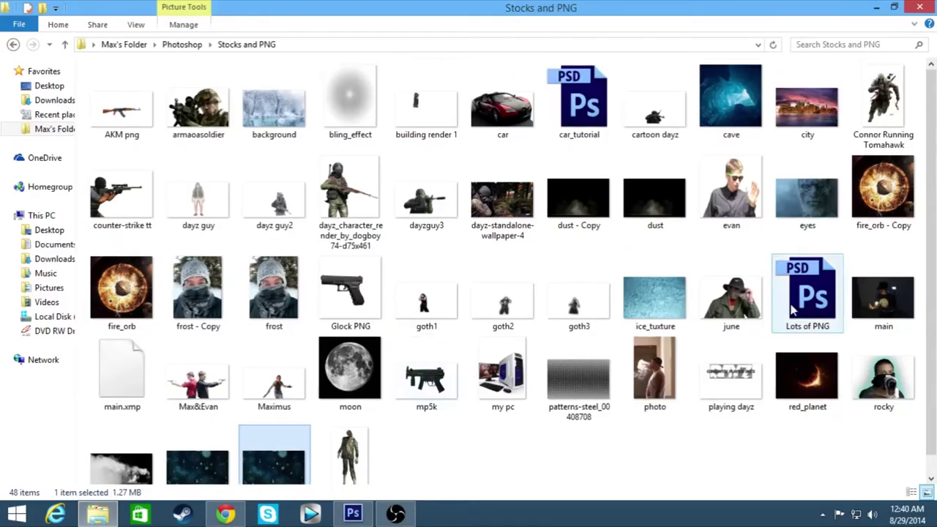
{"action": "left_click_drag", "start_coordinate": [686, 246], "coordinate": [552, 277]}
{"action": "left_click_drag", "start_coordinate": [465, 155], "coordinate": [472, 103]}
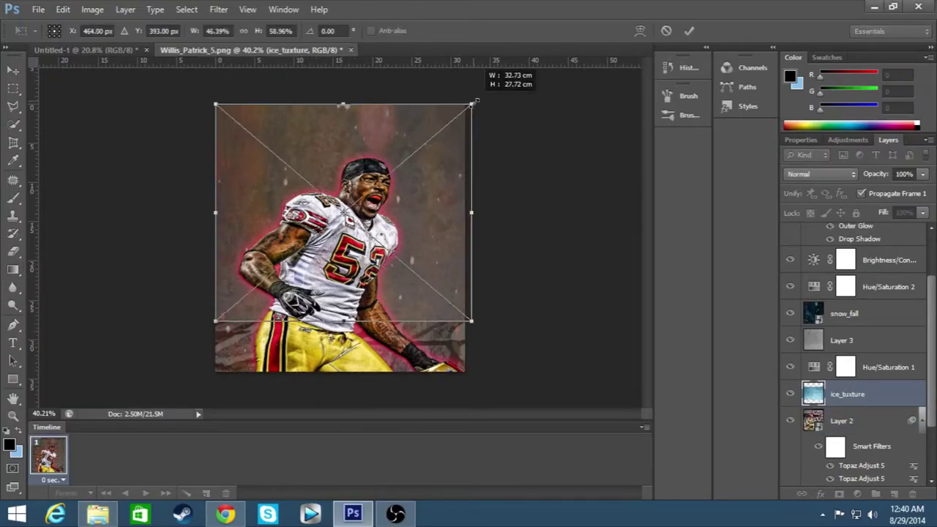
{"action": "left_click_drag", "start_coordinate": [472, 322], "coordinate": [474, 380]}
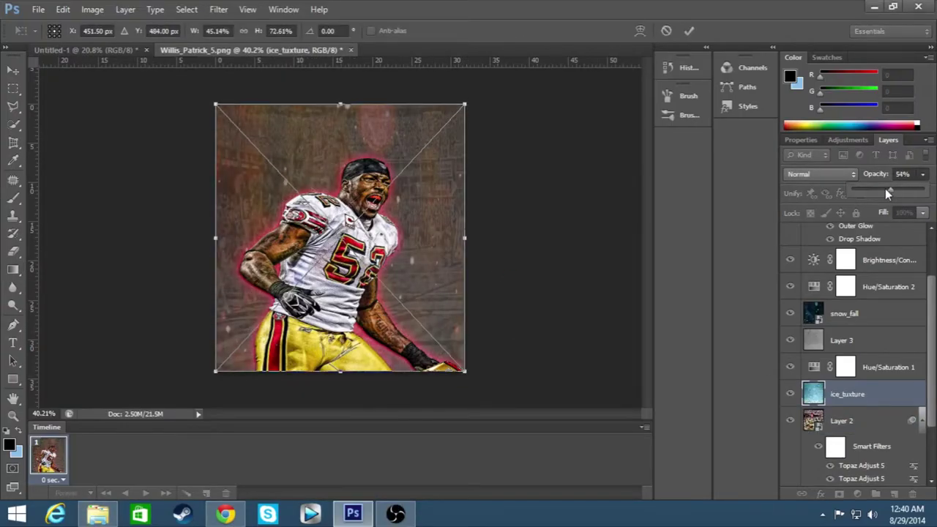
{"action": "left_click", "coordinate": [691, 29]}
{"action": "key", "text": "g"}
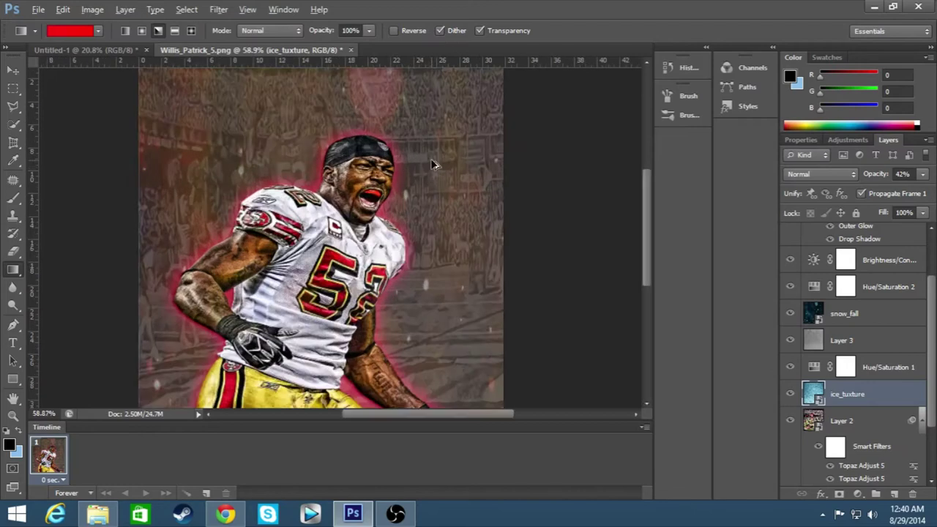
{"action": "left_click", "coordinate": [841, 339]}
{"action": "left_click", "coordinate": [218, 8]}
{"action": "left_click", "coordinate": [414, 242]}
{"action": "key", "text": "Return"}
Render a Lens Flare on stadium Layer 2 and add empty Layer 4 above it.
{"action": "scroll", "coordinate": [856, 329], "scroll_direction": "up", "scroll_amount": 1}
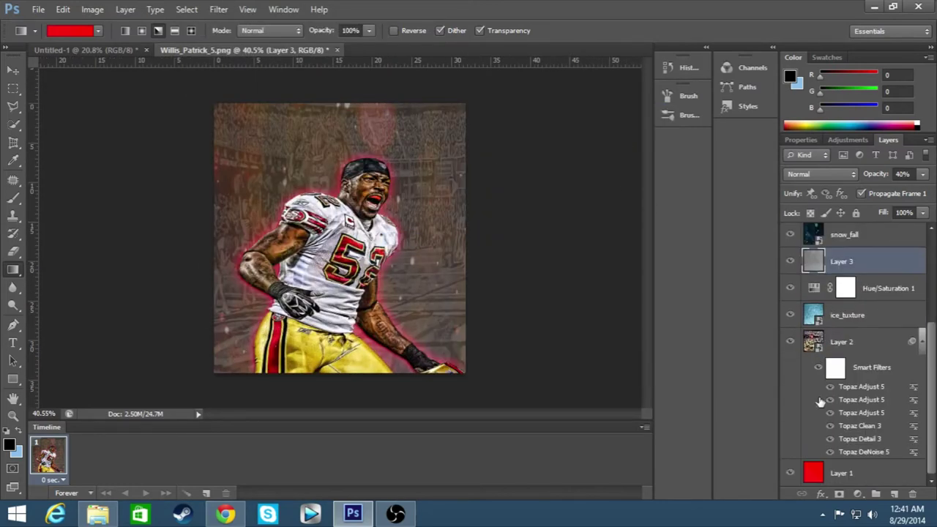
{"action": "scroll", "coordinate": [856, 329], "scroll_direction": "down", "scroll_amount": 1}
{"action": "left_click", "coordinate": [841, 341]}
{"action": "left_click", "coordinate": [218, 8]}
{"action": "left_click", "coordinate": [414, 239]}
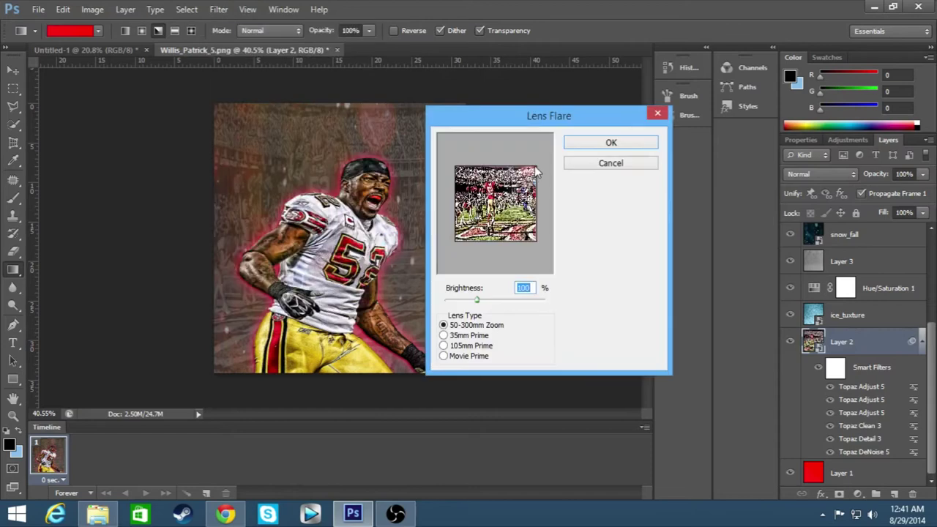
{"action": "left_click", "coordinate": [527, 188], "text": "alt"}
{"action": "key", "text": "Return"}
{"action": "key", "text": "Return"}
{"action": "scroll", "coordinate": [488, 272], "scroll_direction": "down", "scroll_amount": 1}
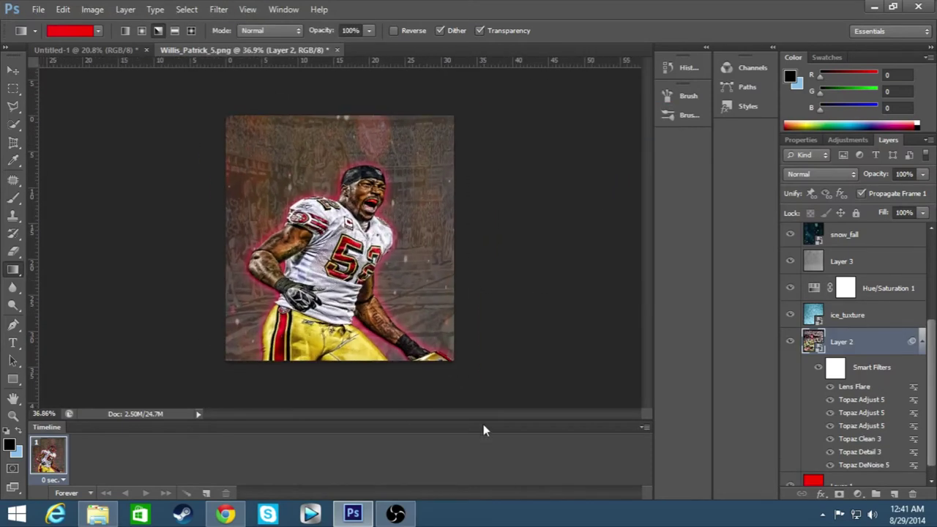
{"action": "key", "text": "ctrl+shift+alt+n"}
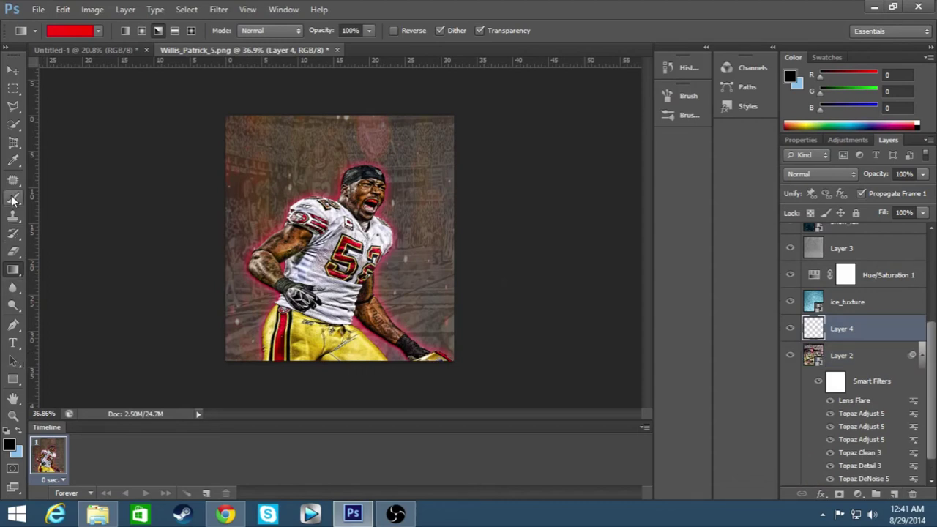
Load the Special Effect Brushes set and pick one of its brushes.
{"action": "key", "text": "b"}
{"action": "left_click", "coordinate": [56, 30]}
{"action": "left_click", "coordinate": [176, 54]}
{"action": "left_click", "coordinate": [476, 69]}
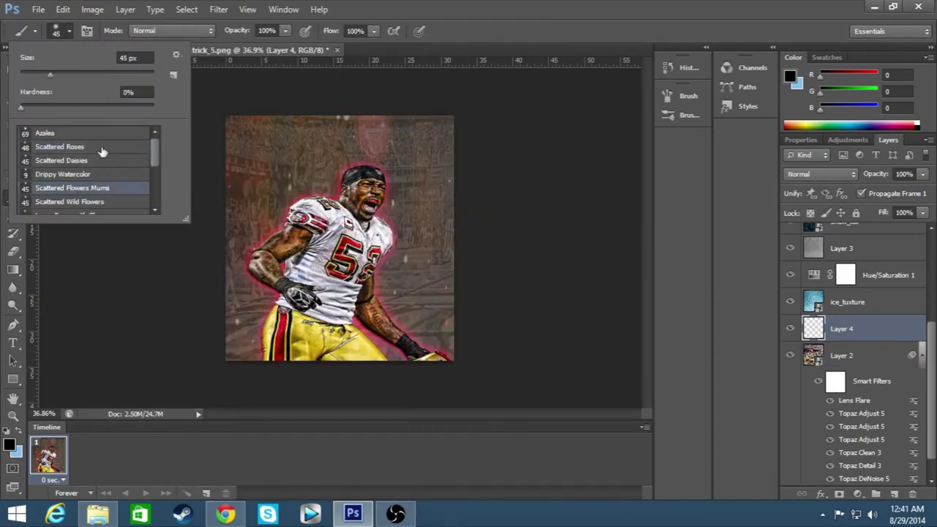
{"action": "scroll", "coordinate": [115, 175], "scroll_direction": "down", "scroll_amount": 5}
{"action": "double_click", "coordinate": [115, 175]}
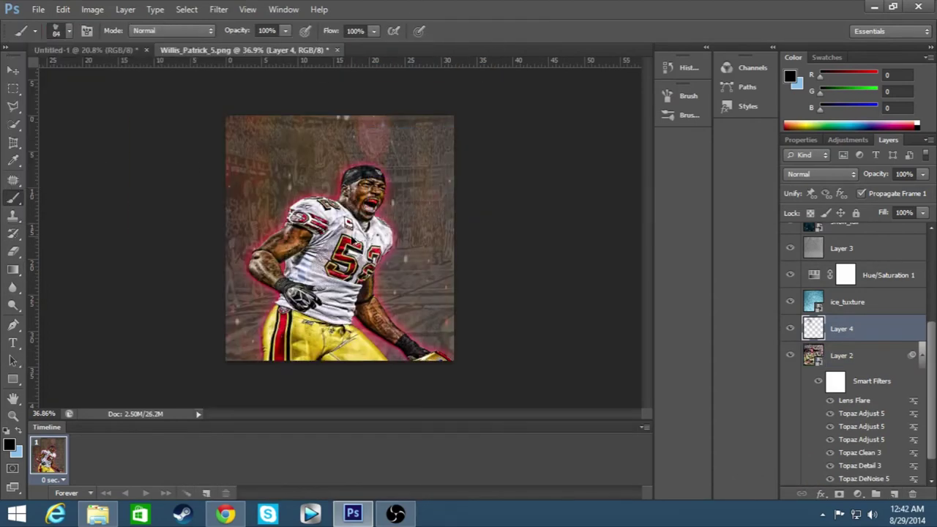
Replace the current brushes with the Trance set and pick a 213 px Trance brush.
{"action": "left_click", "coordinate": [56, 30]}
{"action": "scroll", "coordinate": [156, 183], "scroll_direction": "down", "scroll_amount": 2}
{"action": "scroll", "coordinate": [864, 329], "scroll_direction": "up", "scroll_amount": 2}
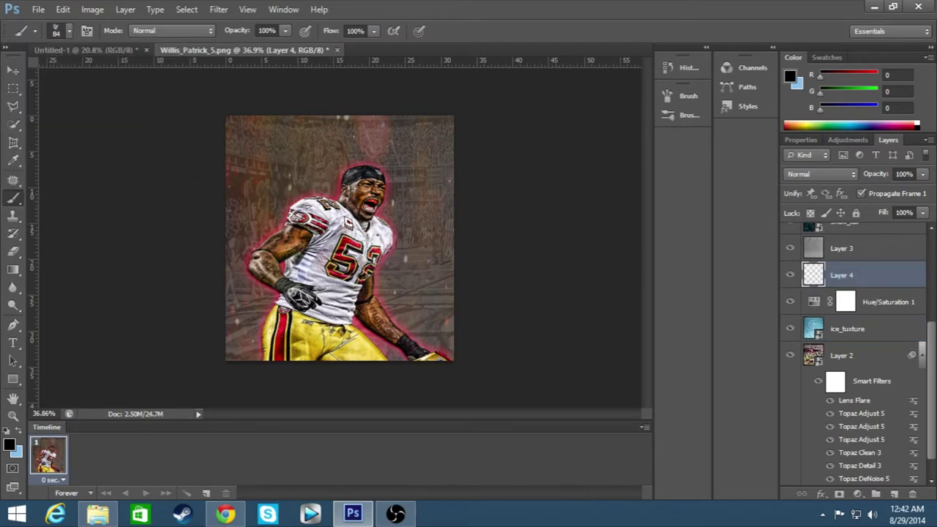
{"action": "scroll", "coordinate": [863, 330], "scroll_direction": "up", "scroll_amount": 3}
{"action": "scroll", "coordinate": [864, 329], "scroll_direction": "up", "scroll_amount": 3}
{"action": "left_click", "coordinate": [181, 10]}
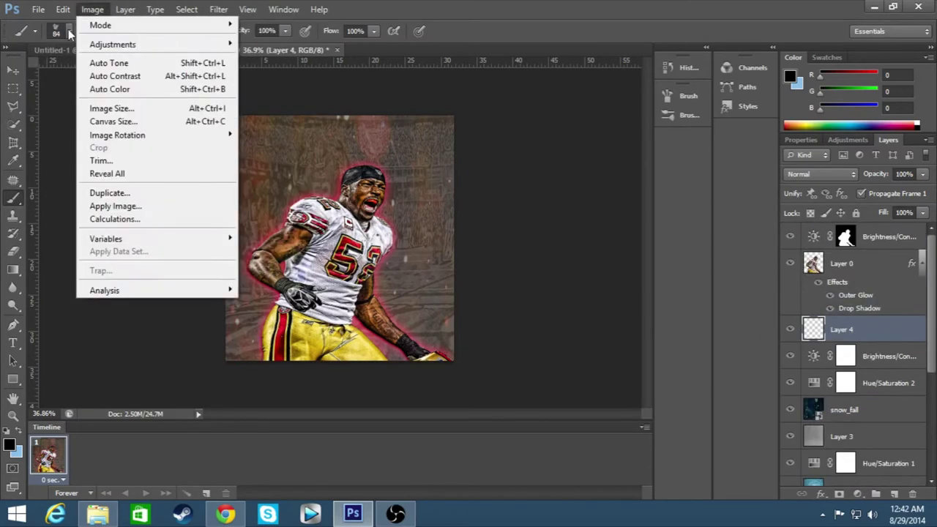
{"action": "left_click", "coordinate": [56, 30]}
{"action": "scroll", "coordinate": [159, 198], "scroll_direction": "up", "scroll_amount": 5}
{"action": "left_click", "coordinate": [176, 54]}
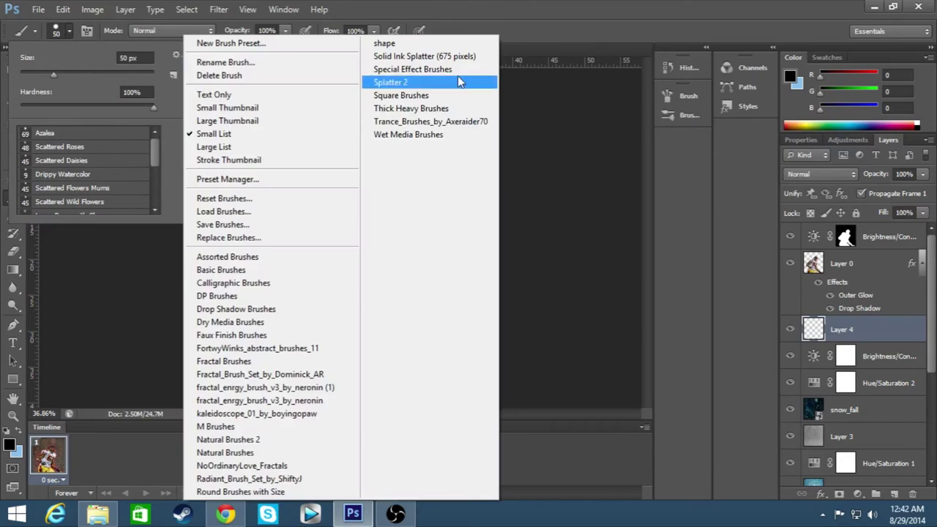
{"action": "left_click", "coordinate": [430, 121]}
{"action": "left_click", "coordinate": [437, 195]}
{"action": "double_click", "coordinate": [73, 187]}
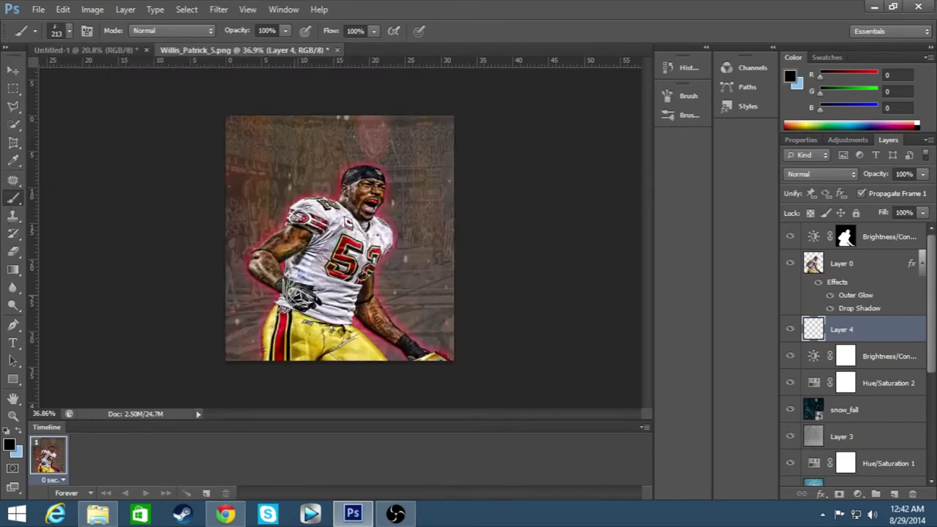
Load another brush set, pick a 1600 px brush, and set the paint colour to red.
{"action": "left_click", "coordinate": [68, 31]}
{"action": "left_click", "coordinate": [175, 54]}
{"action": "left_click", "coordinate": [251, 495]}
{"action": "double_click", "coordinate": [66, 156]}
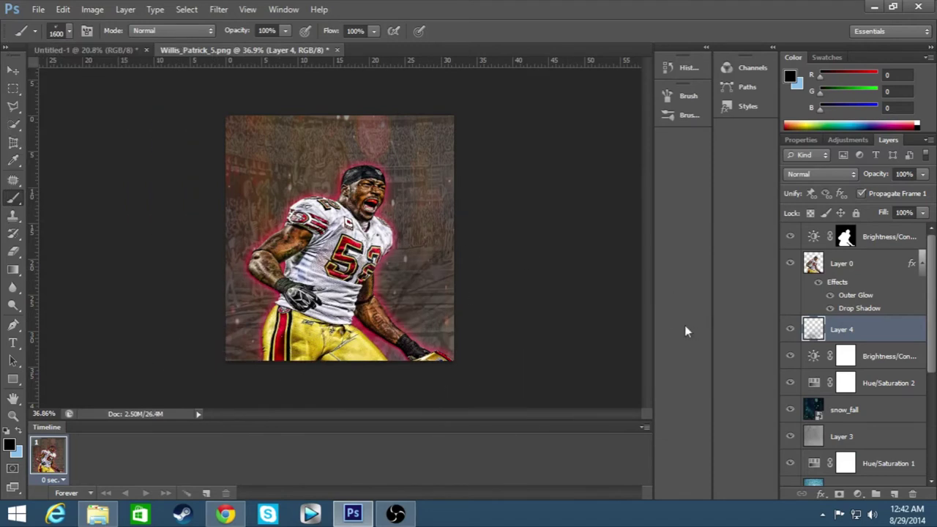
{"action": "left_click", "coordinate": [9, 445]}
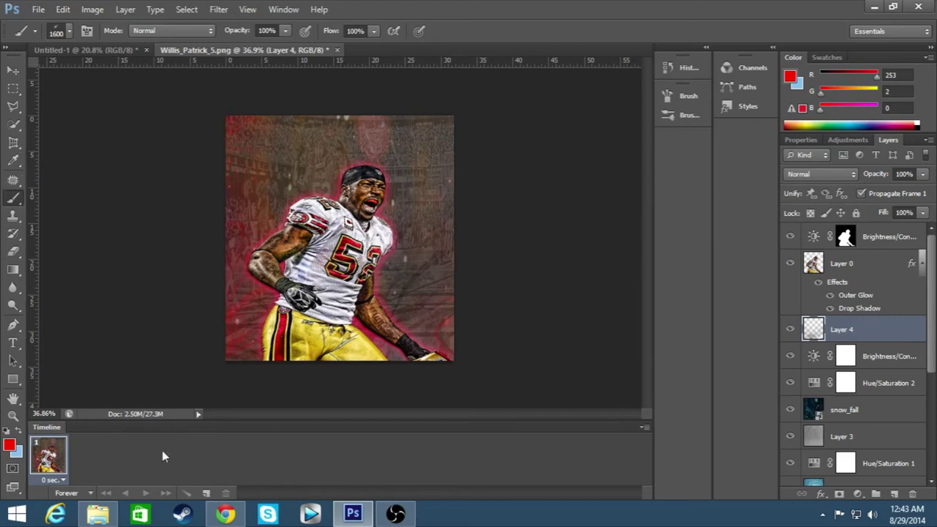
Hide Layer 2's Topaz Clean 3 and third Topaz Adjust 5 smart filters.
{"action": "scroll", "coordinate": [161, 293], "scroll_direction": "up", "scroll_amount": 2}
{"action": "scroll", "coordinate": [161, 293], "scroll_direction": "down", "scroll_amount": 2}
{"action": "scroll", "coordinate": [161, 293], "scroll_direction": "up", "scroll_amount": 1}
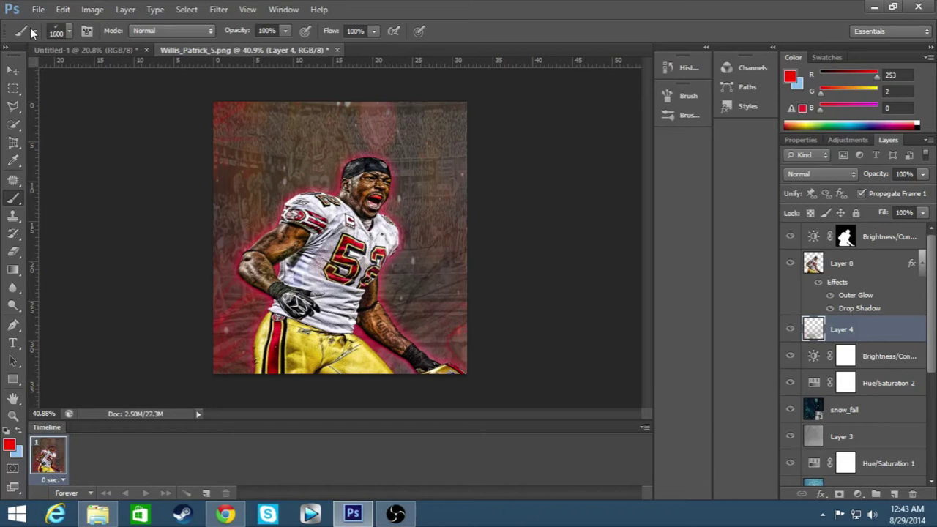
{"action": "scroll", "coordinate": [878, 417], "scroll_direction": "down", "scroll_amount": 3}
{"action": "scroll", "coordinate": [878, 417], "scroll_direction": "down", "scroll_amount": 2}
{"action": "double_click", "coordinate": [877, 414]}
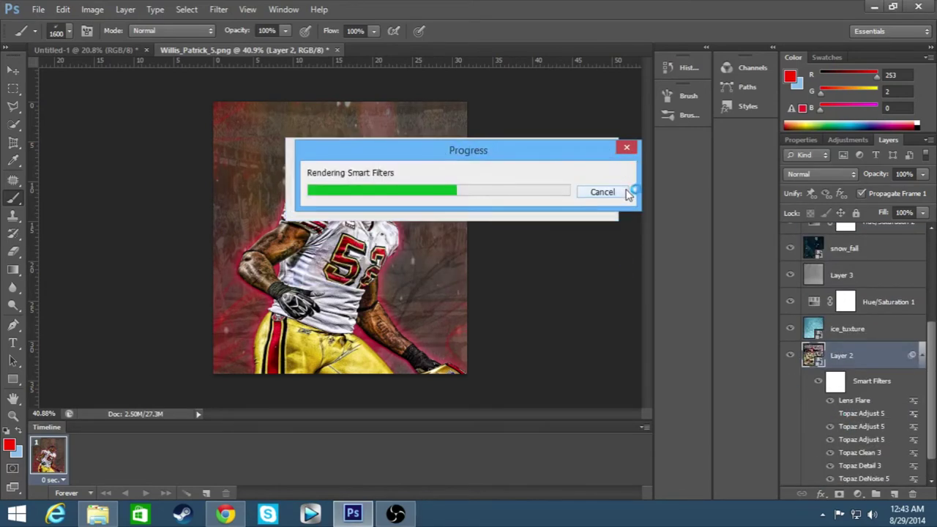
{"action": "scroll", "coordinate": [848, 439], "scroll_direction": "down", "scroll_amount": 1}
{"action": "left_click", "coordinate": [830, 426]}
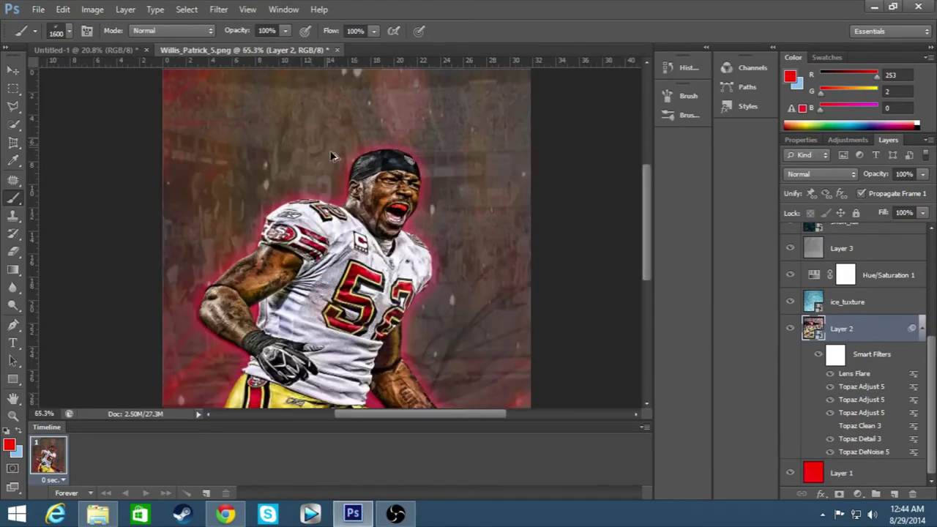
{"action": "left_click", "coordinate": [830, 412]}
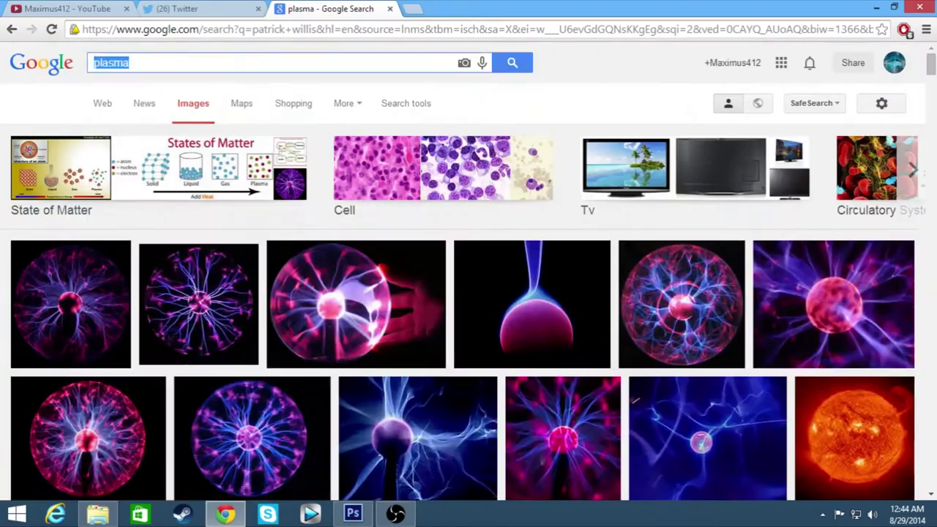
Search Google Images for 'football hd background'.
{"action": "type", "text": "football hd background"}
{"action": "key", "text": "Return"}
{"action": "scroll", "coordinate": [489, 320], "scroll_direction": "down", "scroll_amount": 3}
{"action": "scroll", "coordinate": [490, 320], "scroll_direction": "up", "scroll_amount": 3}
Change the image search to '49ers stadium' and browse the results.
{"action": "triple_click", "coordinate": [309, 62]}
{"action": "type", "text": "49ers"}
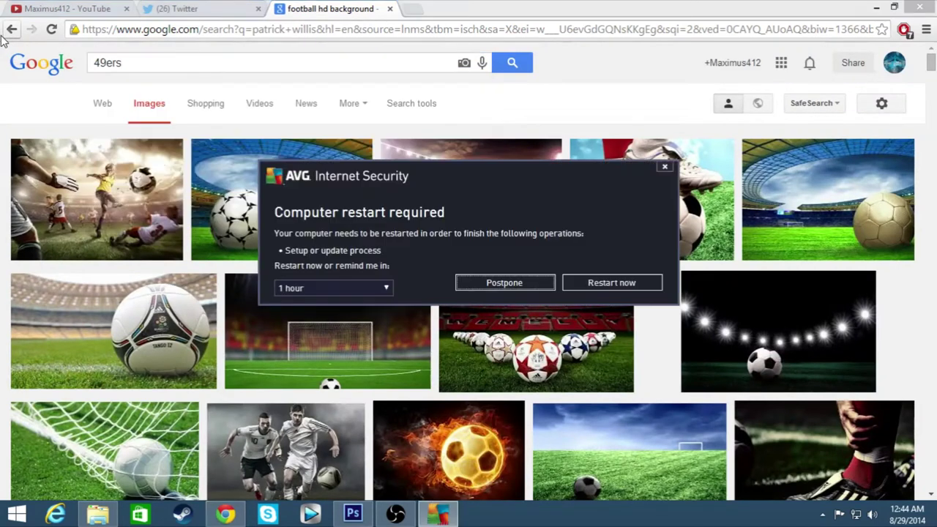
{"action": "left_click", "coordinate": [505, 283]}
{"action": "type", "text": "stadium"}
{"action": "key", "text": "Return"}
{"action": "scroll", "coordinate": [446, 430], "scroll_direction": "down", "scroll_amount": 1}
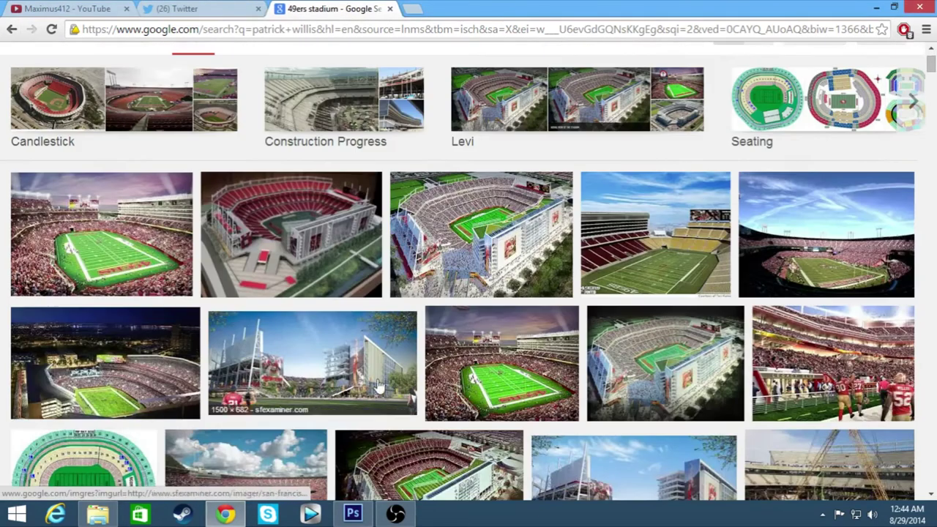
{"action": "scroll", "coordinate": [447, 431], "scroll_direction": "down", "scroll_amount": 2}
{"action": "scroll", "coordinate": [302, 370], "scroll_direction": "down", "scroll_amount": 2}
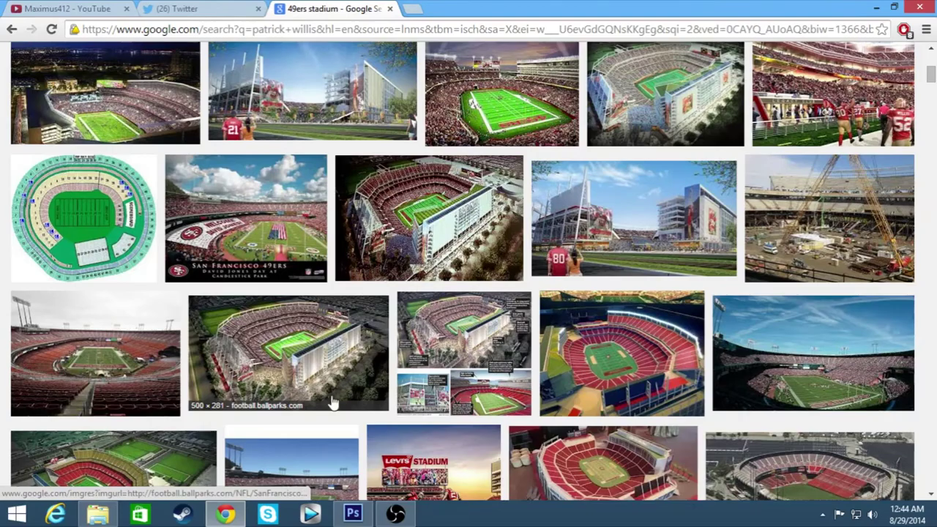
{"action": "scroll", "coordinate": [321, 369], "scroll_direction": "up", "scroll_amount": 1}
Copy the SF-logo stadium image and raise its Photoshop layer above the ice texture.
{"action": "left_click", "coordinate": [335, 449]}
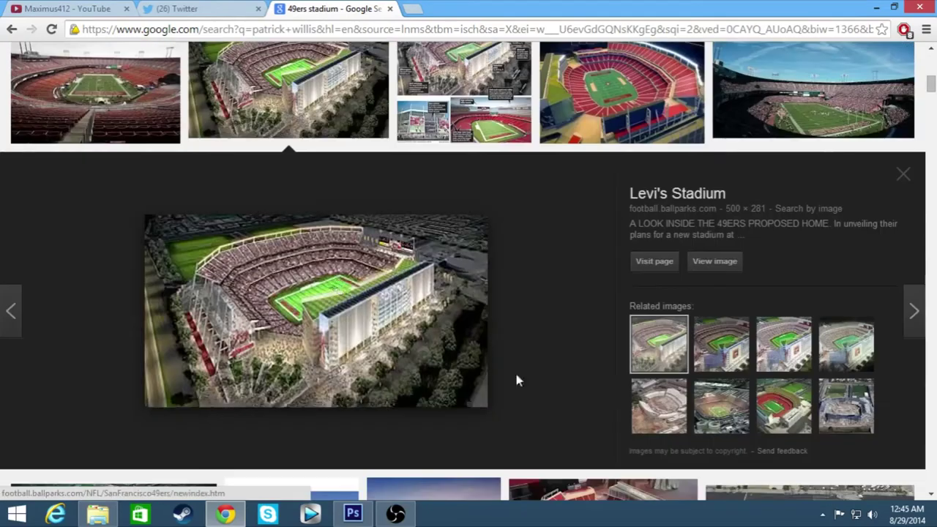
{"action": "left_click", "coordinate": [688, 351]}
{"action": "left_click", "coordinate": [651, 358]}
{"action": "right_click", "coordinate": [220, 292]}
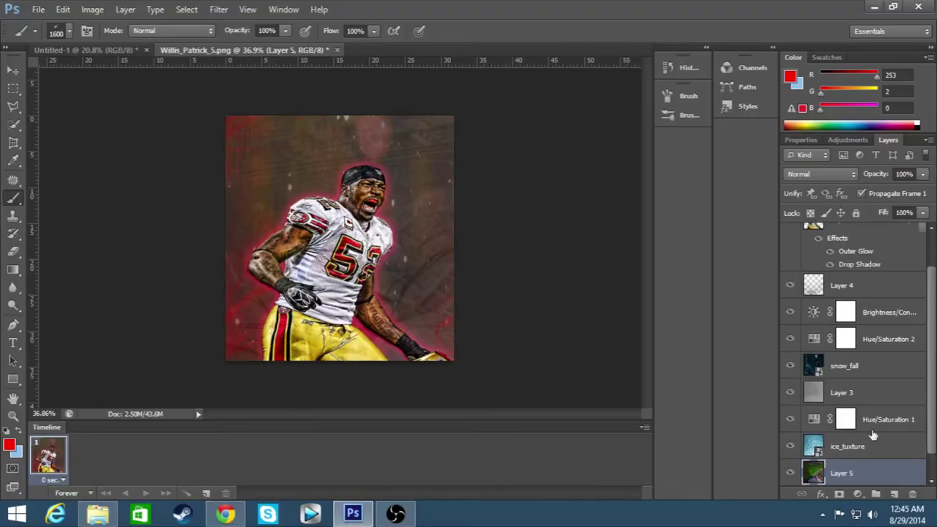
{"action": "key", "text": "ctrl+bracketright"}
Move the stadium layer back down and try a Free Transform resize.
{"action": "key", "text": "ctrl+bracketleft"}
{"action": "key", "text": "ctrl+t"}
{"action": "key", "text": "ctrl+0"}
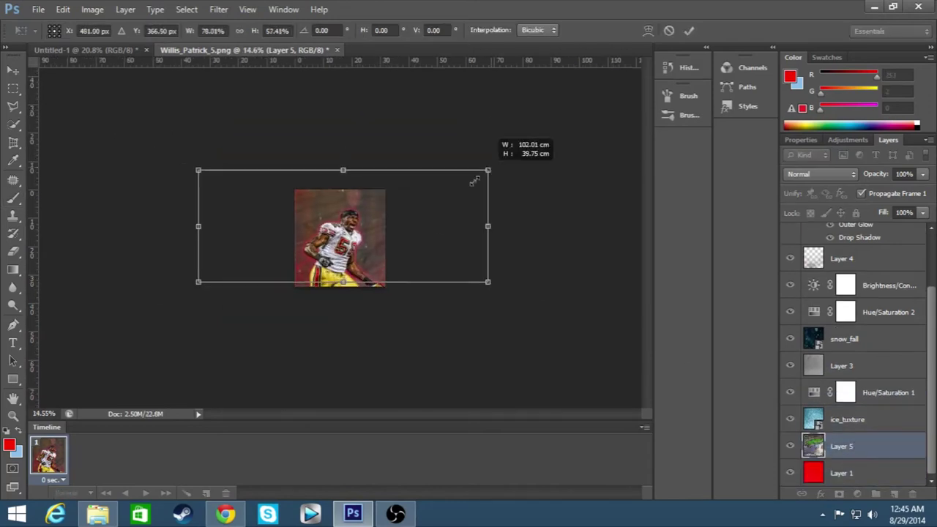
{"action": "key", "text": "Escape"}
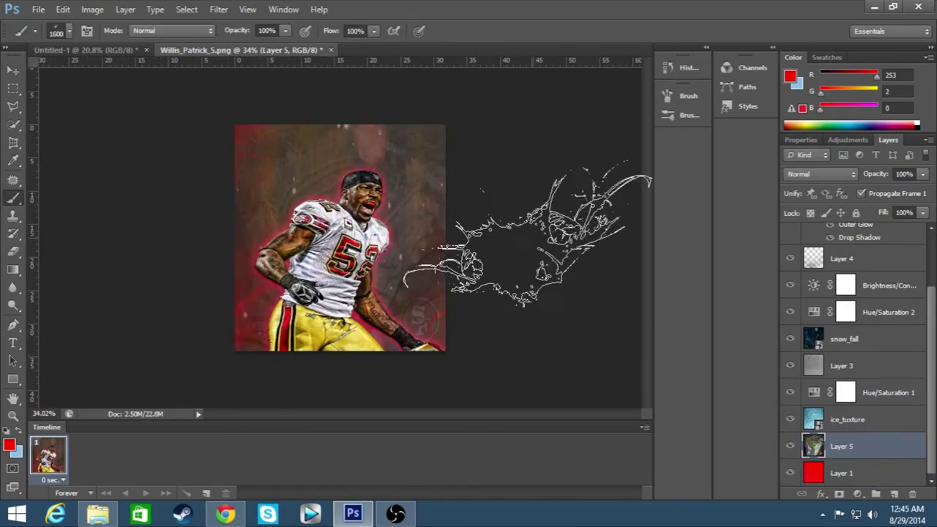
Delete the ice texture layer and toggle Layer 3 to compare the stadium view.
{"action": "left_click", "coordinate": [846, 420]}
{"action": "left_click", "coordinate": [913, 495]}
{"action": "key", "text": "Return"}
{"action": "key", "text": "alt+bracketright"}
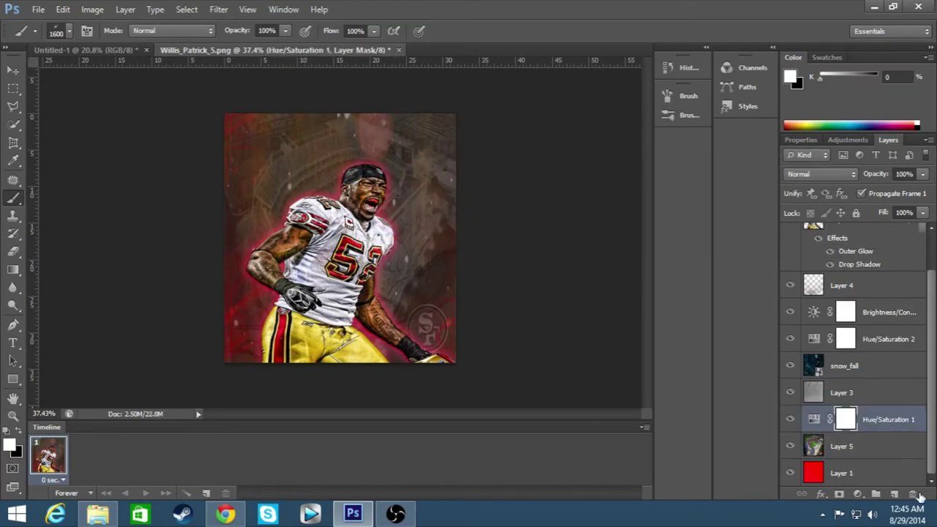
{"action": "key", "text": "alt+bracketleft"}
{"action": "left_click", "coordinate": [789, 392]}
{"action": "double_click", "coordinate": [789, 393]}
{"action": "left_click", "coordinate": [789, 393]}
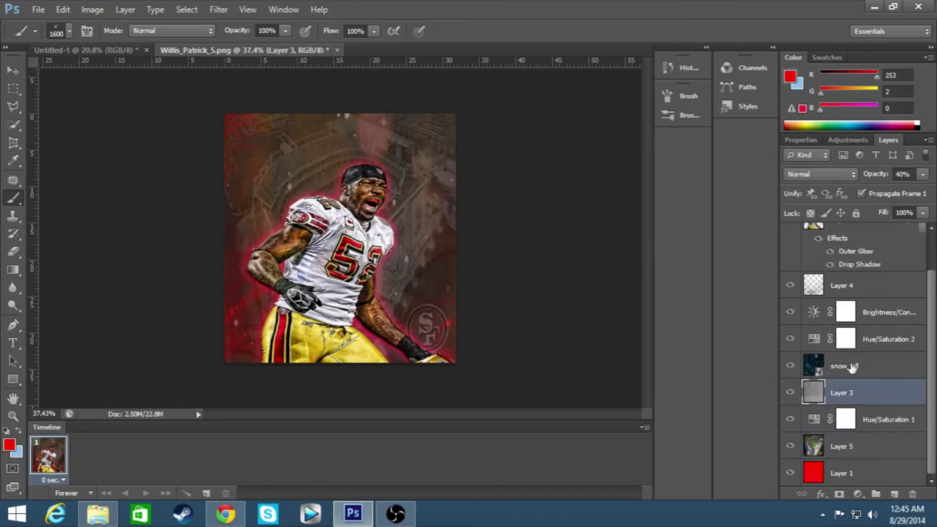
Delete Hue/Saturation 1, Hue/Saturation 2 and Brightness/Contrast layers, then select the stadium's pixels.
{"action": "key", "text": "alt+bracketleft"}
{"action": "key", "text": "alt+bracketleft"}
{"action": "key", "text": "Delete"}
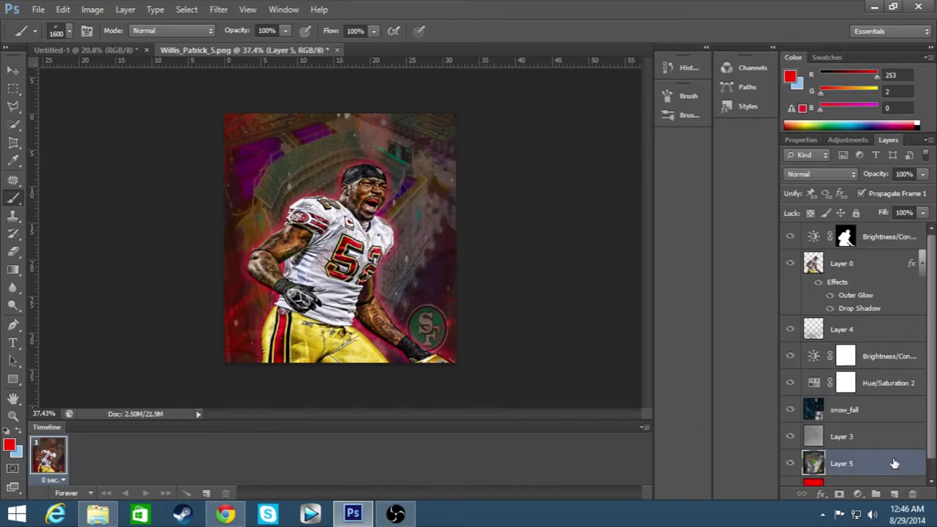
{"action": "key", "text": "alt+bracketright"}
{"action": "key", "text": "alt+bracketright"}
{"action": "key", "text": "alt+bracketright"}
{"action": "key", "text": "Delete"}
{"action": "key", "text": "Escape"}
{"action": "key", "text": "Delete"}
{"action": "key", "text": "Return"}
{"action": "key", "text": "alt+bracketright"}
{"action": "key", "text": "Delete"}
{"action": "key", "text": "Return"}
{"action": "key", "text": "ctrl+0"}
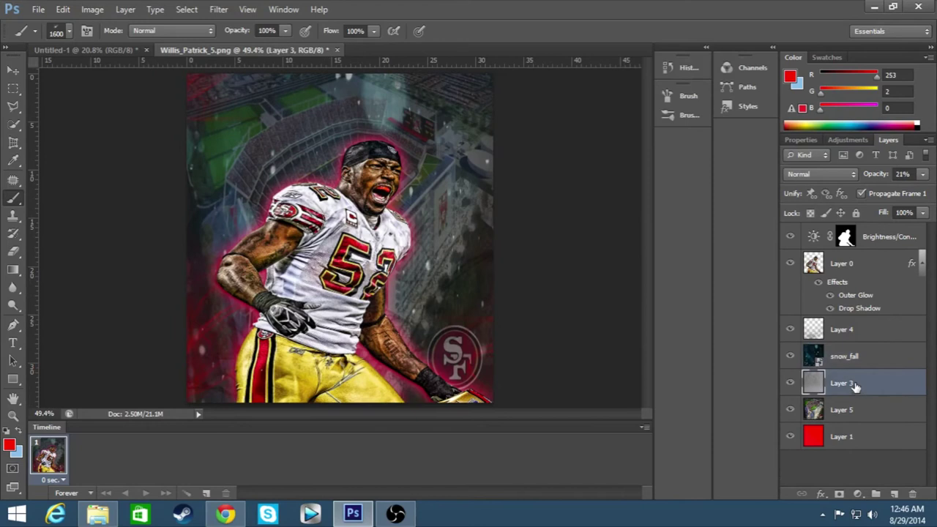
{"action": "left_click", "coordinate": [815, 409], "text": "ctrl"}
Apply Topaz Detail's Architectural Detail II preset to the stadium and fade snow_fall to 31%.
{"action": "left_click", "coordinate": [219, 9]}
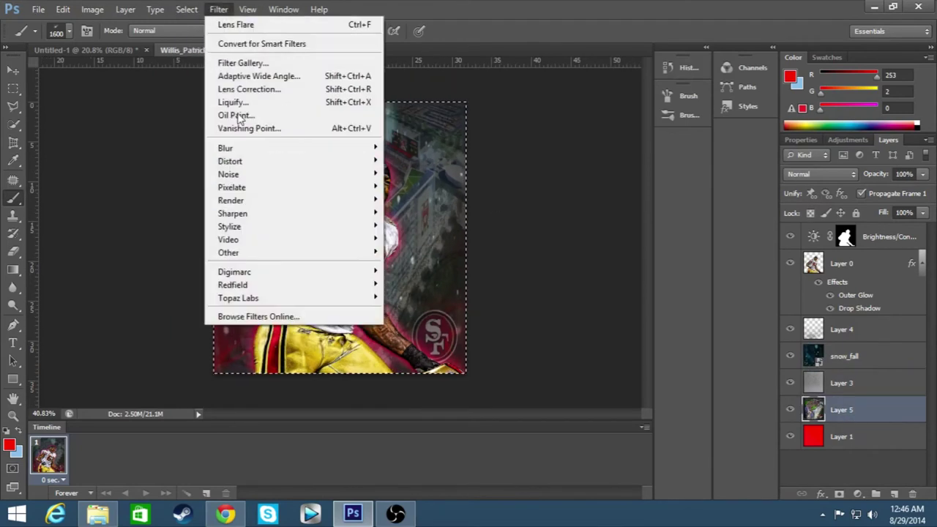
{"action": "left_click", "coordinate": [439, 333]}
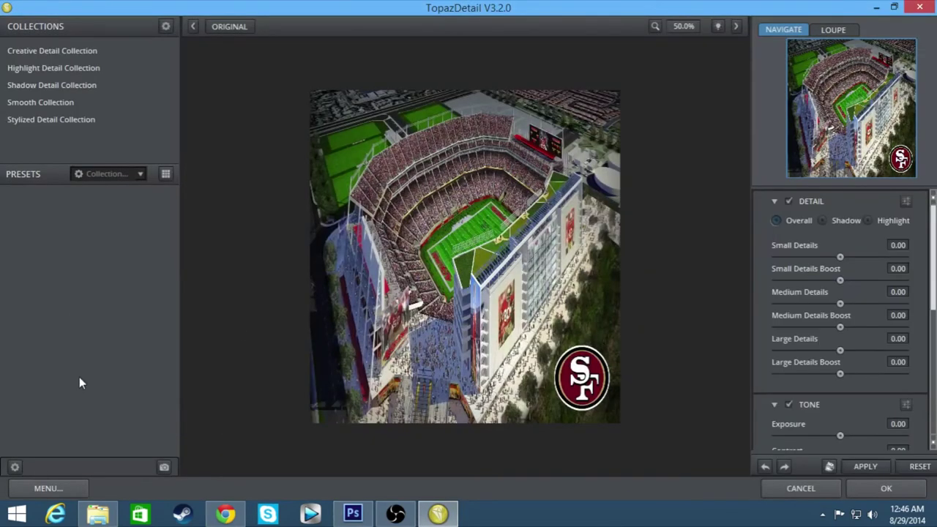
{"action": "left_click", "coordinate": [51, 119]}
{"action": "left_click", "coordinate": [94, 369]}
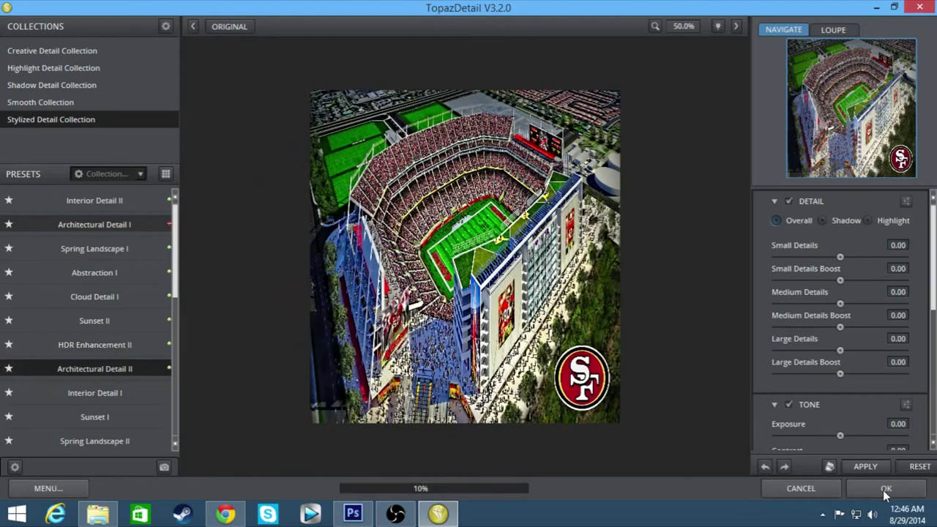
{"action": "left_click", "coordinate": [885, 489]}
{"action": "left_click_drag", "start_coordinate": [927, 183], "coordinate": [914, 184]}
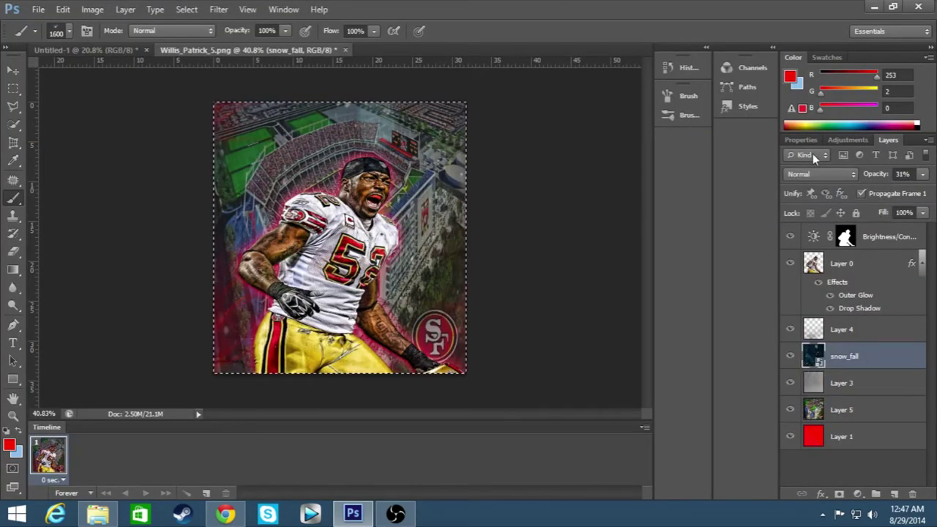
Add a Hue/Saturation adjustment layer with boosted saturation.
{"action": "left_click", "coordinate": [886, 140]}
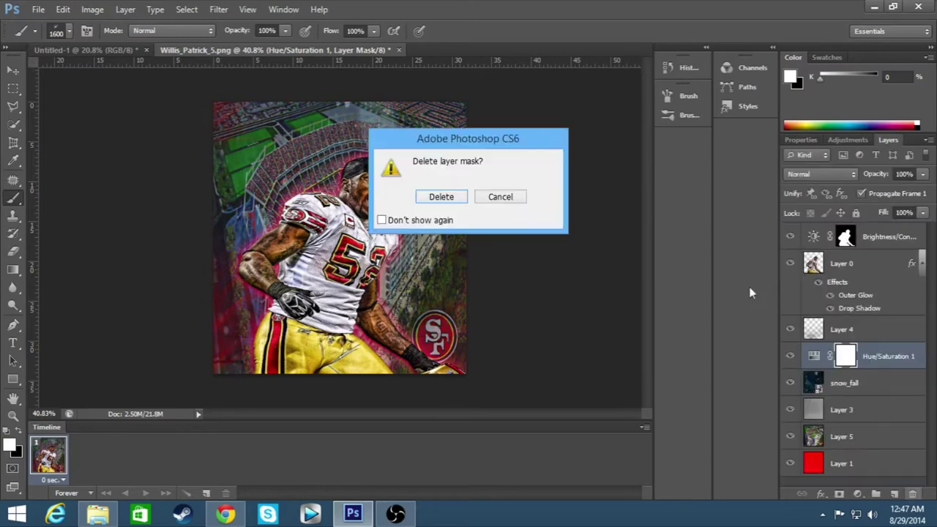
{"action": "left_click", "coordinate": [912, 494]}
{"action": "left_click", "coordinate": [442, 196]}
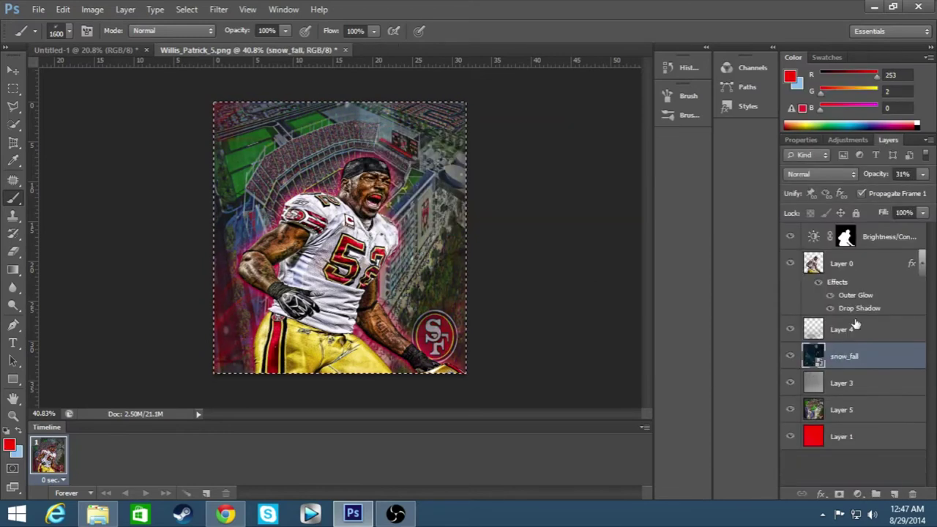
{"action": "left_click", "coordinate": [846, 139]}
{"action": "left_click", "coordinate": [805, 173]}
{"action": "left_click_drag", "start_coordinate": [853, 260], "coordinate": [893, 260]}
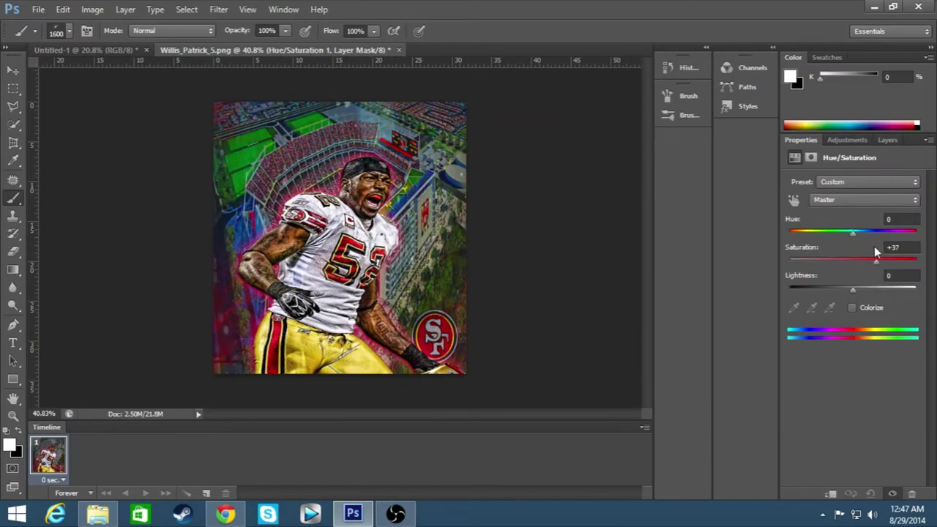
{"action": "left_click_drag", "start_coordinate": [853, 233], "coordinate": [888, 233]}
{"action": "left_click", "coordinate": [888, 139]}
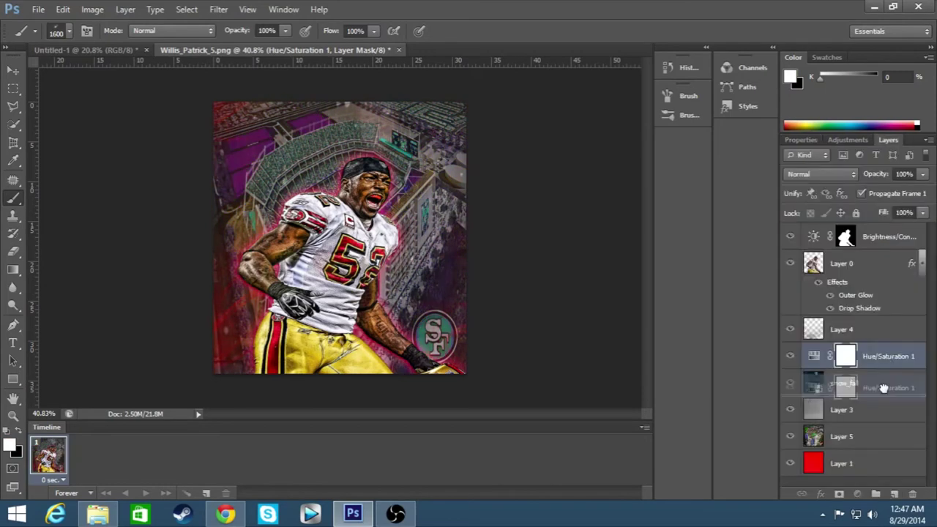
Reorder Layer 5, Layer 4 and snow_fall so snow_fall sits below Hue/Saturation 1.
{"action": "left_click_drag", "start_coordinate": [885, 335], "coordinate": [886, 342]}
{"action": "mouse_move", "coordinate": [874, 383]}
{"action": "left_mouse_down"}
{"action": "mouse_move", "coordinate": [871, 425]}
{"action": "mouse_move", "coordinate": [867, 336]}
{"action": "left_mouse_up"}
{"action": "left_click_drag", "start_coordinate": [782, 354], "coordinate": [858, 321]}
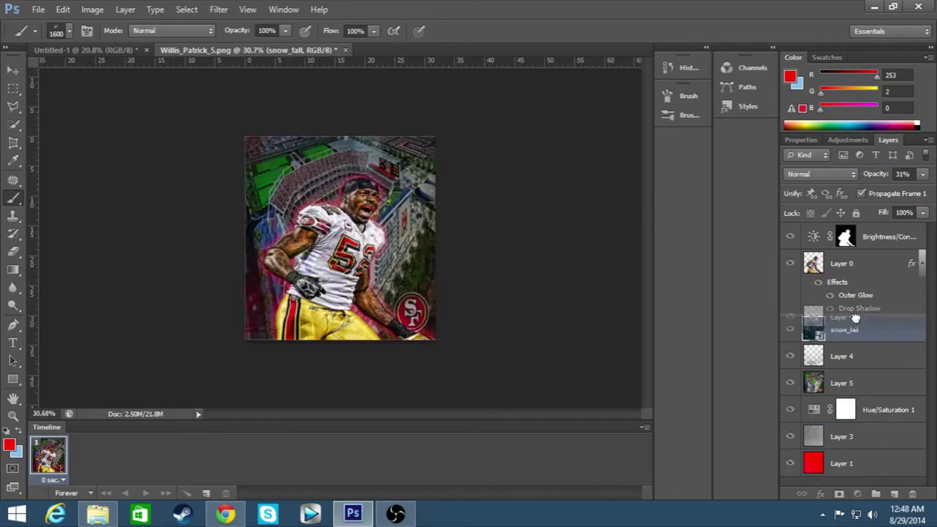
{"action": "left_click_drag", "start_coordinate": [865, 412], "coordinate": [868, 428]}
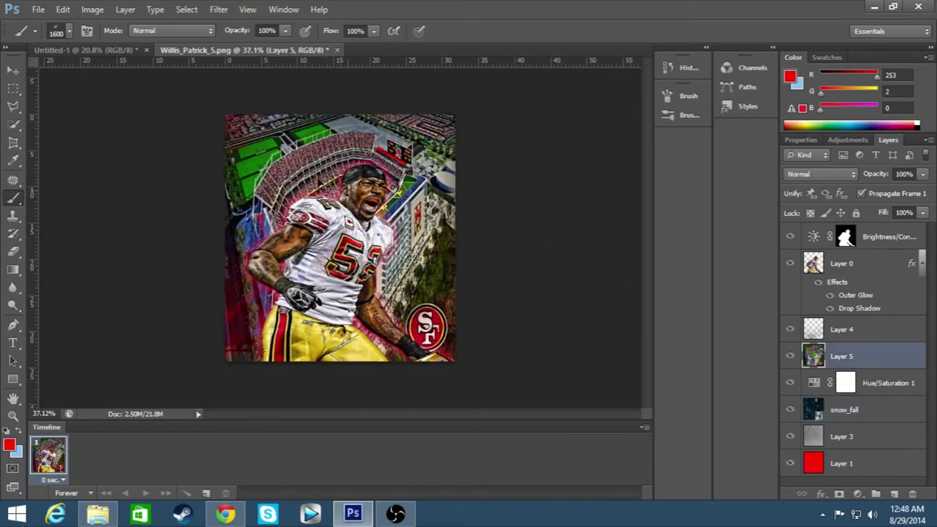
Scale stadium Layer 5 up behind the player.
{"action": "key", "text": "ctrl+t"}
{"action": "left_click_drag", "start_coordinate": [225, 114], "coordinate": [138, 92]}
{"action": "key", "text": "Return"}
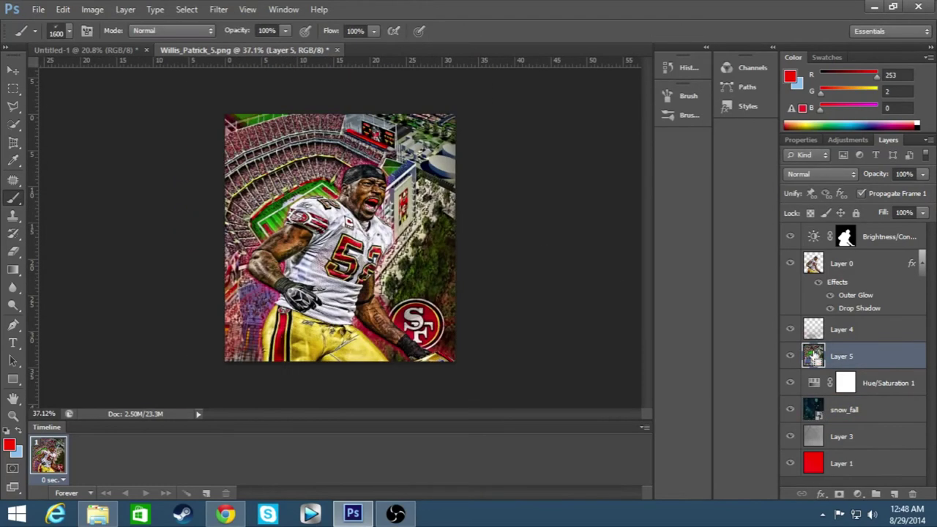
Add a Brightness/Contrast adjustment with brightness -48 and contrast 100.
{"action": "left_click", "coordinate": [848, 139]}
{"action": "left_click", "coordinate": [794, 163]}
{"action": "mouse_move", "coordinate": [851, 216]}
{"action": "left_mouse_down"}
{"action": "mouse_move", "coordinate": [831, 217]}
{"action": "mouse_move", "coordinate": [929, 260]}
{"action": "left_mouse_up"}
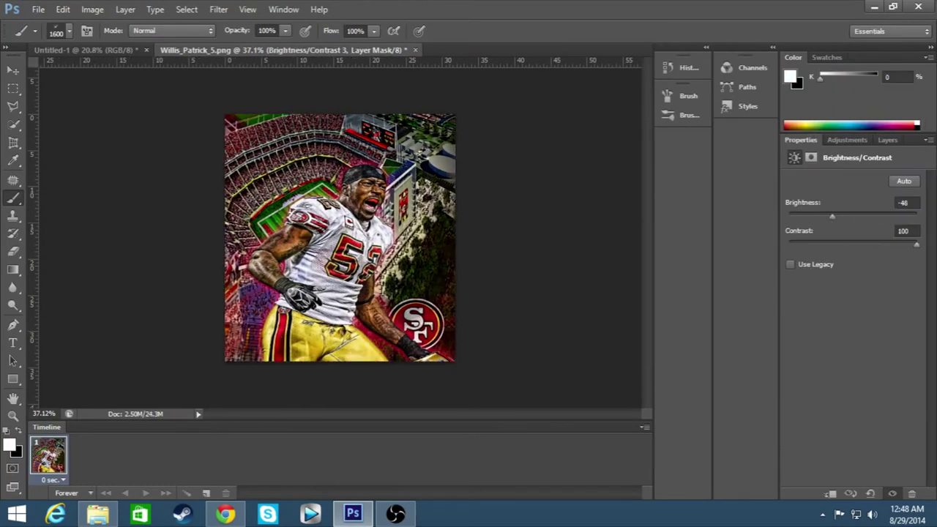
Add a Hue/Saturation adjustment masked to Layer 1 with lowered lightness.
{"action": "left_click", "coordinate": [887, 139]}
{"action": "left_click", "coordinate": [832, 383], "text": "ctrl"}
{"action": "left_click", "coordinate": [847, 139]}
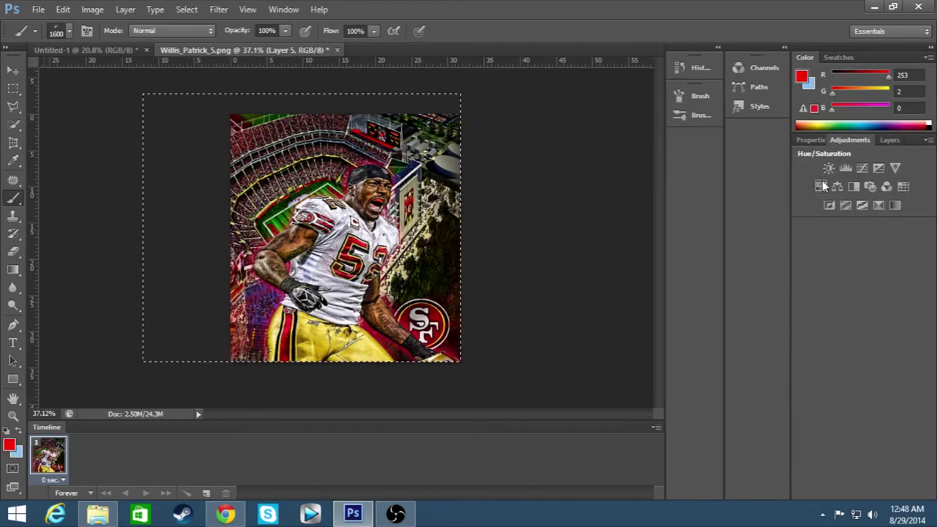
{"action": "left_click", "coordinate": [811, 180]}
{"action": "left_click_drag", "start_coordinate": [852, 290], "coordinate": [843, 293]}
{"action": "left_click", "coordinate": [887, 139]}
Add Hue/Saturation 3 with saturation +4 directly above stadium Layer 5.
{"action": "scroll", "coordinate": [505, 230], "scroll_direction": "down", "scroll_amount": 1}
{"action": "scroll", "coordinate": [505, 230], "scroll_direction": "up", "scroll_amount": 1}
{"action": "left_click", "coordinate": [812, 408]}
{"action": "left_click", "coordinate": [846, 139]}
{"action": "left_click", "coordinate": [810, 180]}
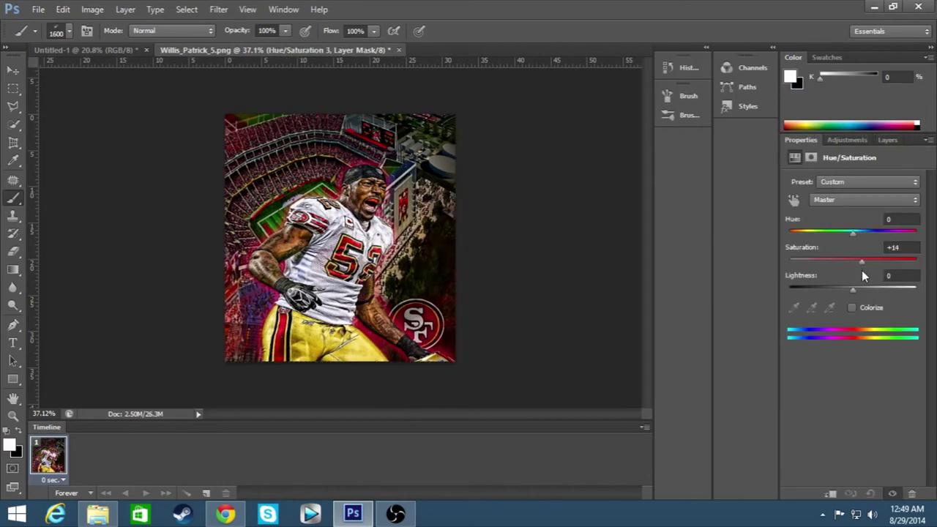
{"action": "left_click_drag", "start_coordinate": [866, 259], "coordinate": [851, 260]}
{"action": "scroll", "coordinate": [466, 236], "scroll_direction": "down", "scroll_amount": 1}
{"action": "left_click", "coordinate": [885, 140]}
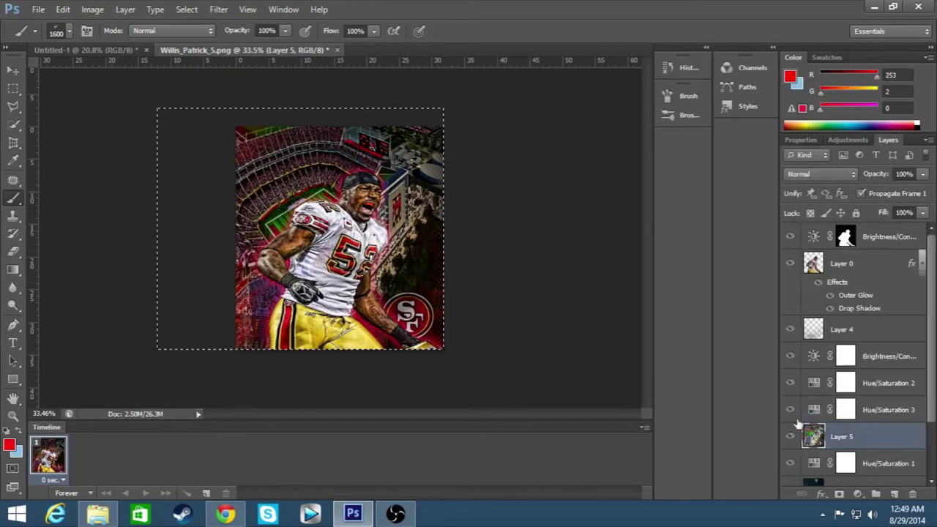
Apply Topaz Adjust 5's Detailed preset to the stadium and deselect.
{"action": "left_click", "coordinate": [218, 9]}
{"action": "left_click", "coordinate": [414, 295]}
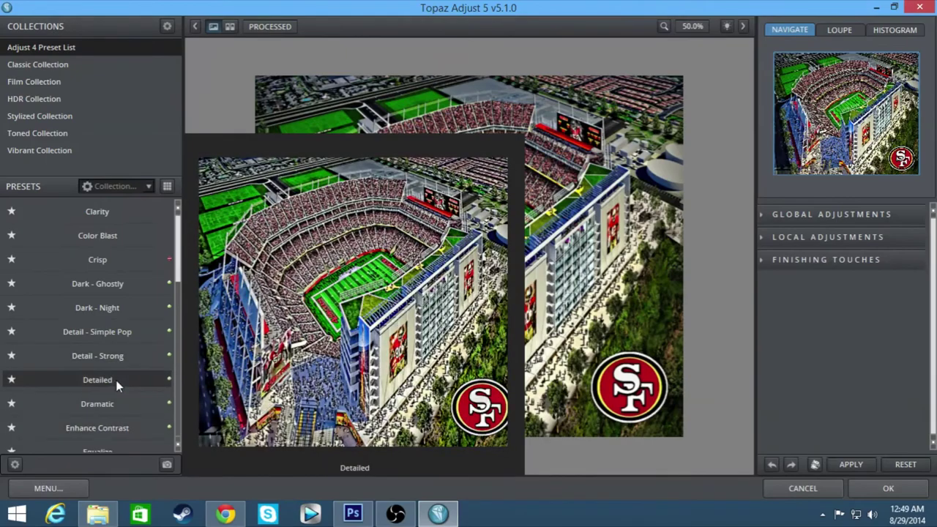
{"action": "left_click", "coordinate": [107, 380]}
{"action": "left_click", "coordinate": [887, 488]}
{"action": "key", "text": "ctrl+d"}
{"action": "scroll", "coordinate": [151, 96], "scroll_direction": "up", "scroll_amount": 3}
{"action": "scroll", "coordinate": [183, 130], "scroll_direction": "down", "scroll_amount": 2}
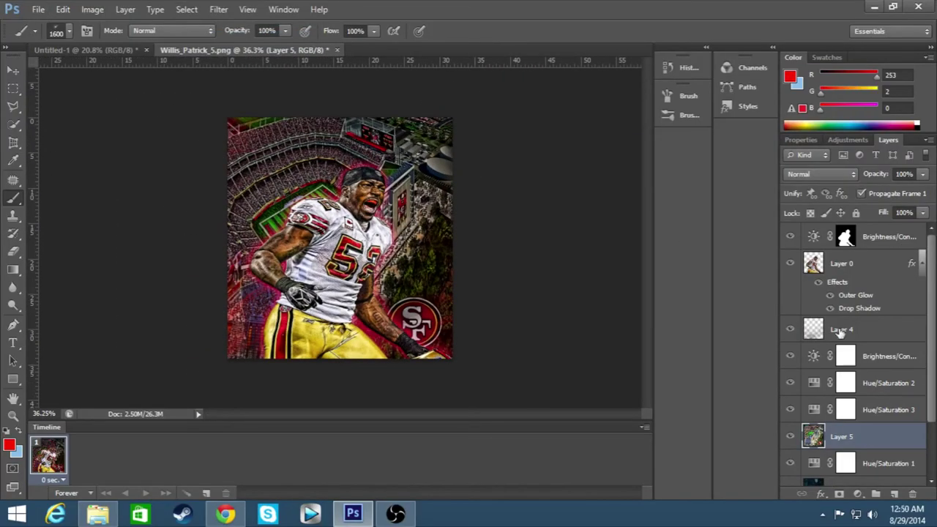
Add a player-masked Brightness/Contrast 4 layer at brightness 13, contrast 68 above Layer 0.
{"action": "left_click", "coordinate": [840, 331]}
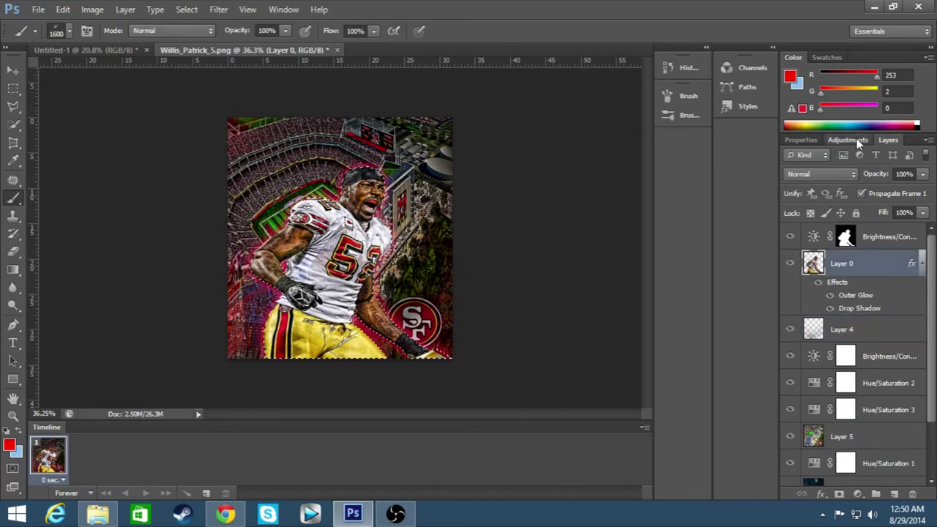
{"action": "left_click", "coordinate": [857, 141]}
{"action": "left_click", "coordinate": [792, 169]}
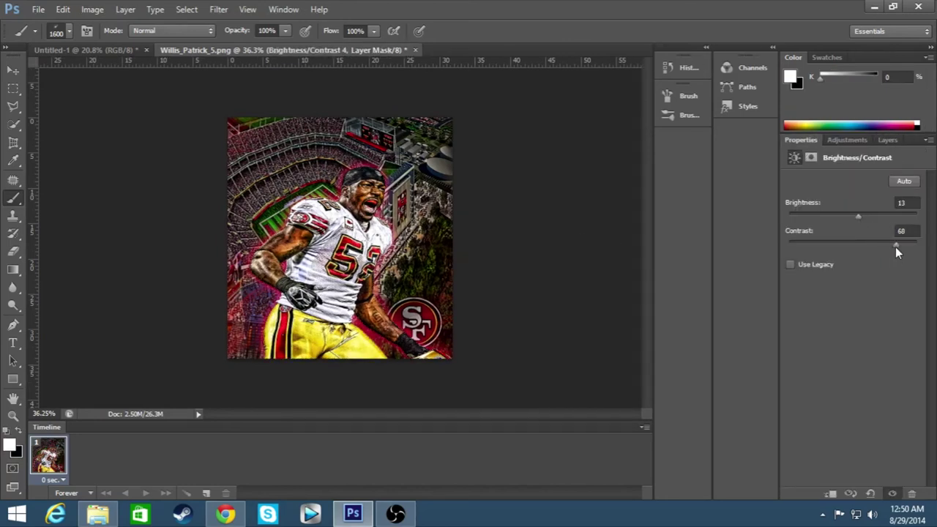
{"action": "left_click", "coordinate": [887, 140]}
{"action": "scroll", "coordinate": [216, 227], "scroll_direction": "down", "scroll_amount": 2}
{"action": "scroll", "coordinate": [216, 227], "scroll_direction": "up", "scroll_amount": 3}
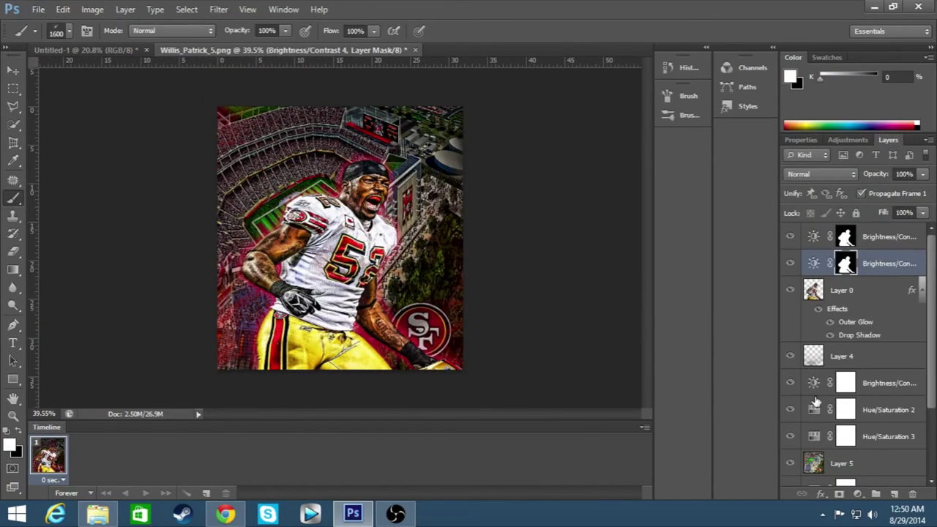
{"action": "scroll", "coordinate": [567, 333], "scroll_direction": "down", "scroll_amount": 1}
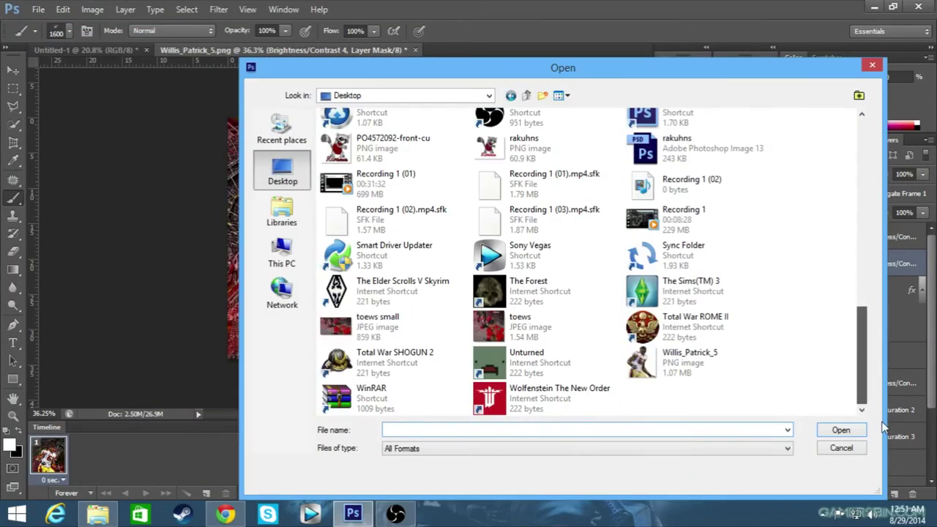
Open large.png, duplicate it into the poster and place it beneath Layer 0.
{"action": "left_click_drag", "start_coordinate": [859, 349], "coordinate": [861, 215]}
{"action": "left_click", "coordinate": [519, 330]}
{"action": "left_click", "coordinate": [840, 430]}
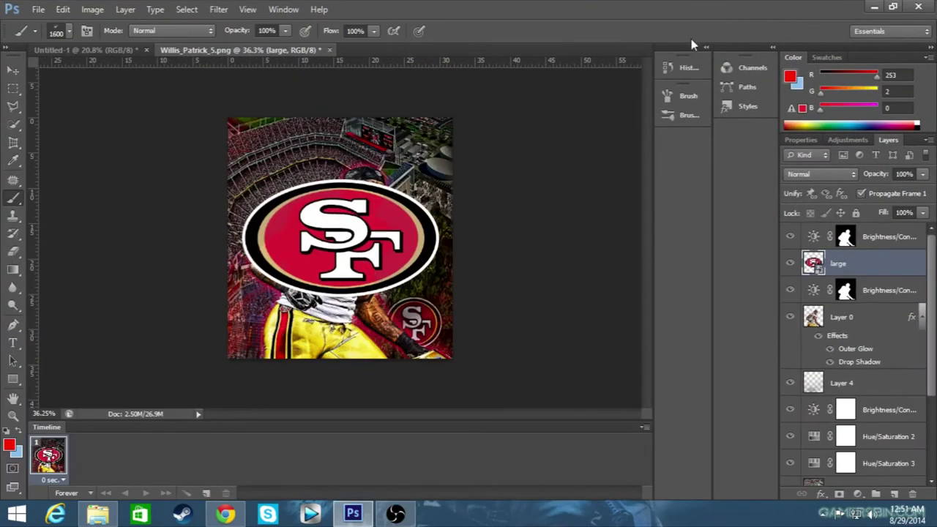
{"action": "right_click", "coordinate": [862, 265]}
{"action": "left_click", "coordinate": [866, 265]}
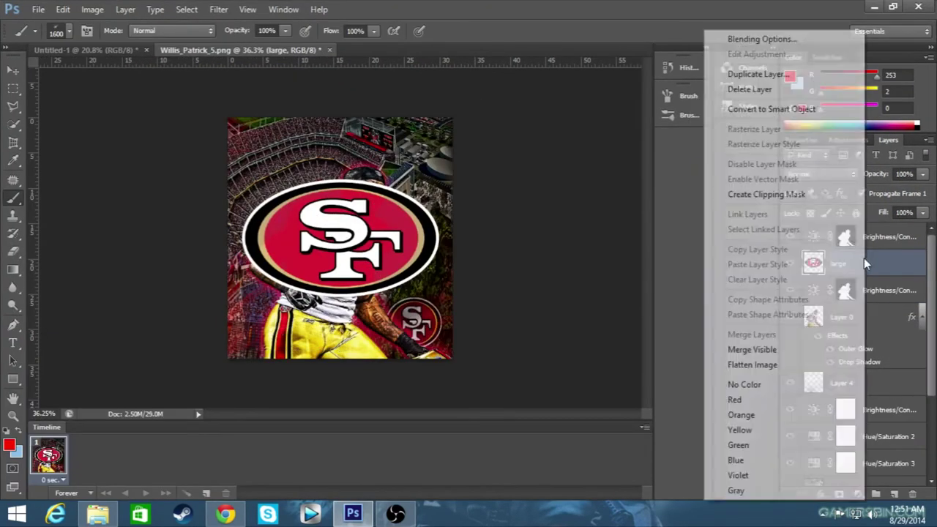
{"action": "left_click_drag", "start_coordinate": [837, 264], "coordinate": [838, 370]}
Enlarge the SF logo and position it at the lower right over the stadium.
{"action": "mouse_move", "coordinate": [340, 238]}
{"action": "left_mouse_down"}
{"action": "mouse_move", "coordinate": [442, 249]}
{"action": "mouse_move", "coordinate": [447, 283]}
{"action": "mouse_move", "coordinate": [470, 236]}
{"action": "left_mouse_up"}
{"action": "key", "text": "Return"}
{"action": "key", "text": "ctrl+0"}
{"action": "key", "text": "b"}
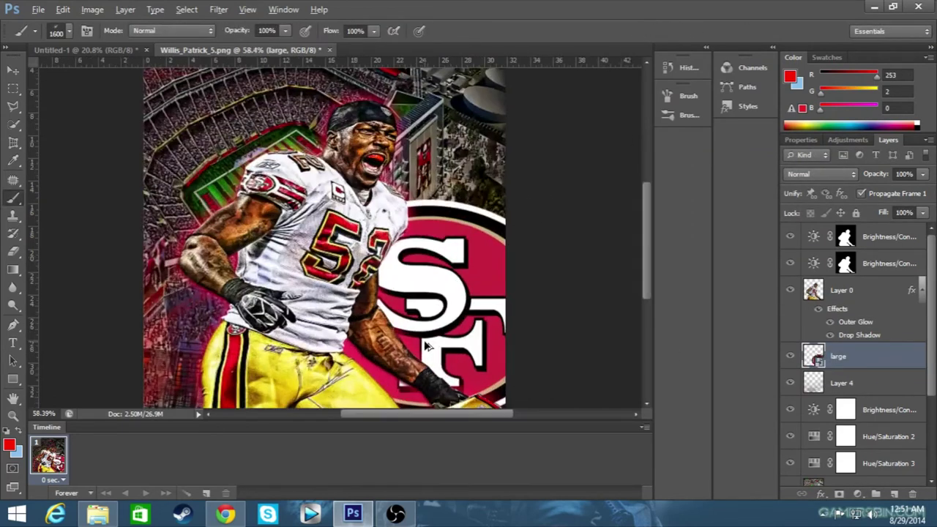
{"action": "left_click", "coordinate": [789, 289]}
{"action": "key", "text": "ctrl+t"}
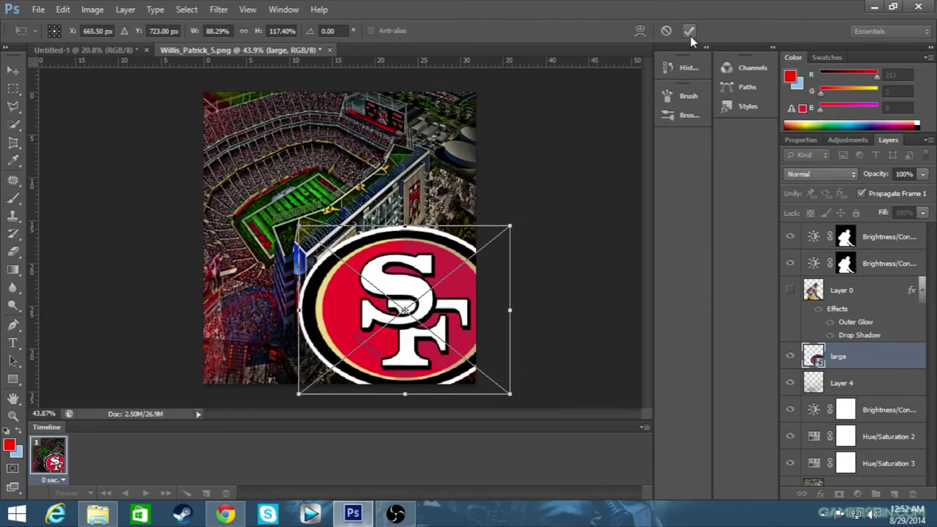
{"action": "key", "text": "Return"}
{"action": "left_click", "coordinate": [789, 290]}
{"action": "left_click", "coordinate": [789, 290]}
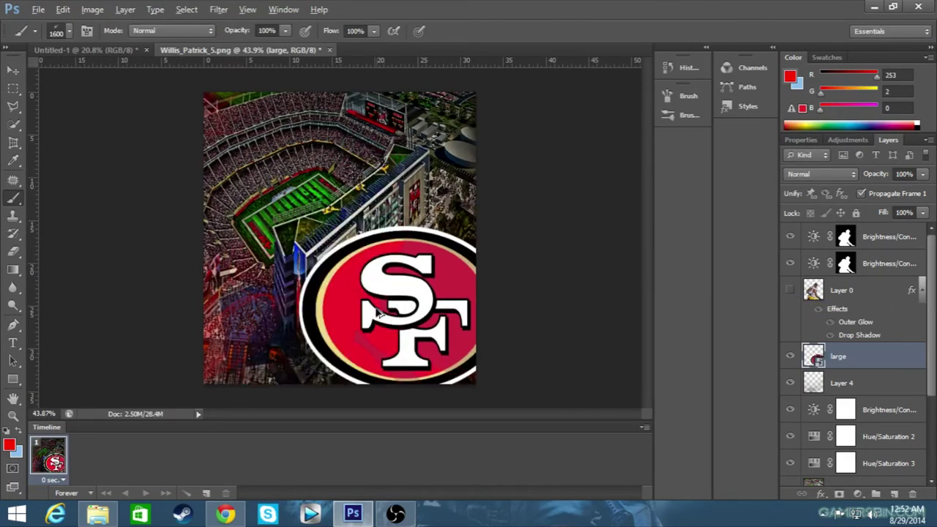
{"action": "scroll", "coordinate": [337, 241], "scroll_direction": "up", "scroll_amount": 2}
{"action": "left_click", "coordinate": [14, 126]}
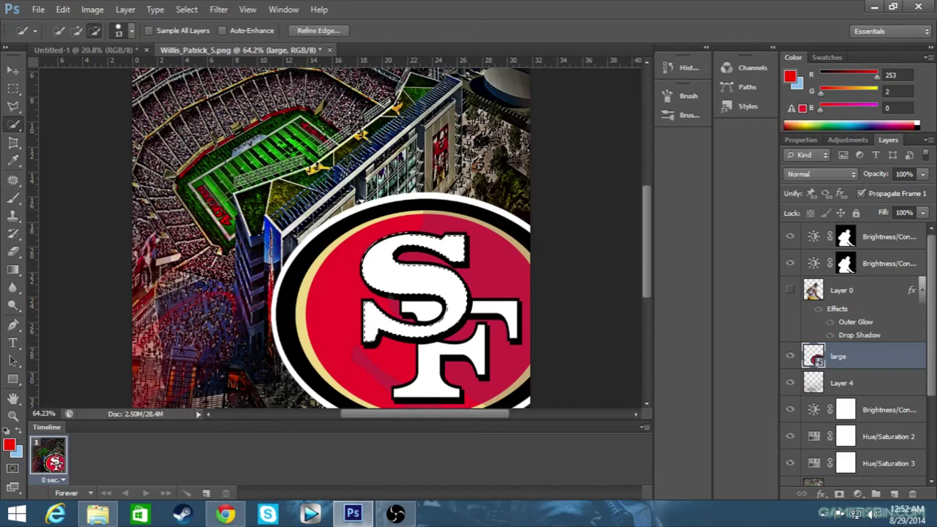
{"action": "scroll", "coordinate": [380, 273], "scroll_direction": "up", "scroll_amount": 4}
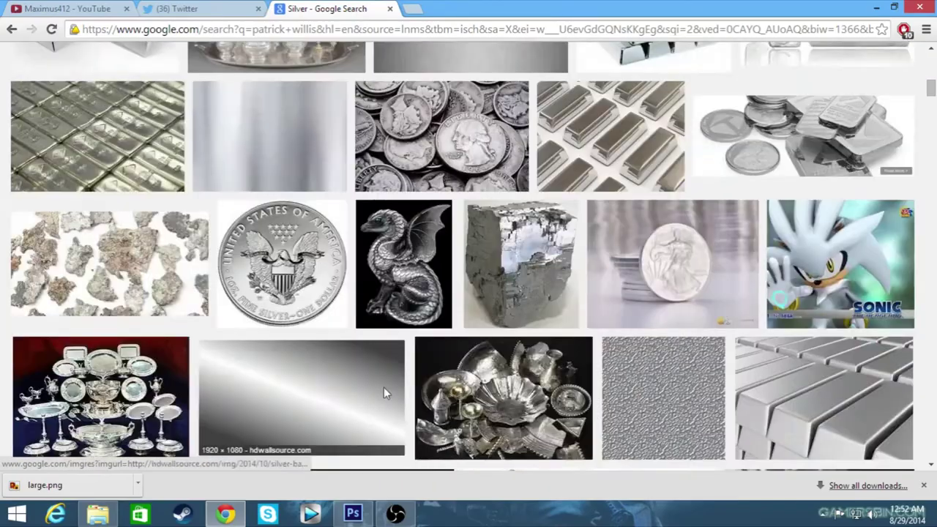
Browse the Google Images results for Silver, loading more results.
{"action": "scroll", "coordinate": [384, 388], "scroll_direction": "down", "scroll_amount": 5}
{"action": "scroll", "coordinate": [439, 384], "scroll_direction": "down", "scroll_amount": 5}
{"action": "scroll", "coordinate": [497, 380], "scroll_direction": "down", "scroll_amount": 5}
{"action": "scroll", "coordinate": [551, 376], "scroll_direction": "down", "scroll_amount": 5}
{"action": "left_click", "coordinate": [551, 381]}
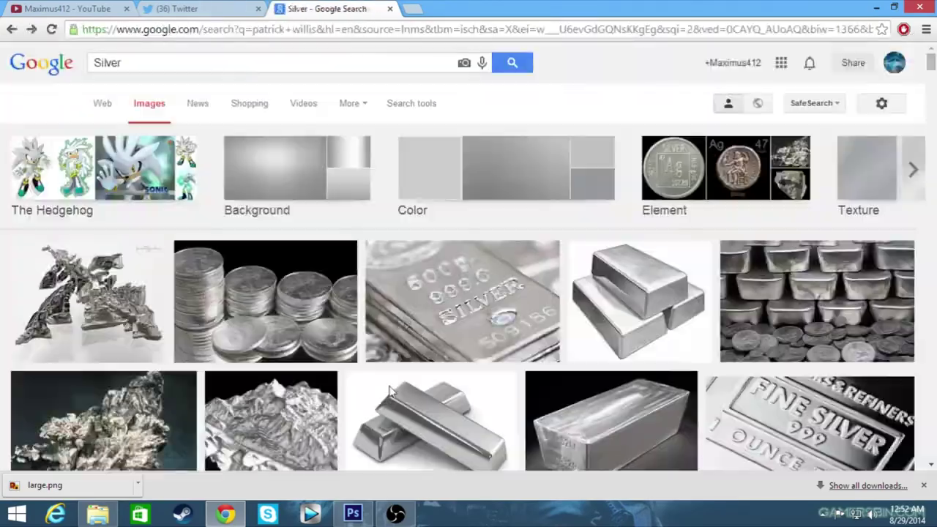
{"action": "scroll", "coordinate": [373, 390], "scroll_direction": "down", "scroll_amount": 5}
{"action": "scroll", "coordinate": [373, 390], "scroll_direction": "down", "scroll_amount": 5}
{"action": "scroll", "coordinate": [373, 390], "scroll_direction": "down", "scroll_amount": 5}
{"action": "scroll", "coordinate": [373, 390], "scroll_direction": "down", "scroll_amount": 5}
{"action": "scroll", "coordinate": [413, 406], "scroll_direction": "down", "scroll_amount": 5}
{"action": "scroll", "coordinate": [454, 423], "scroll_direction": "down", "scroll_amount": 5}
{"action": "scroll", "coordinate": [494, 439], "scroll_direction": "down", "scroll_amount": 5}
{"action": "left_click", "coordinate": [469, 399]}
{"action": "scroll", "coordinate": [453, 388], "scroll_direction": "down", "scroll_amount": 5}
{"action": "scroll", "coordinate": [435, 373], "scroll_direction": "down", "scroll_amount": 5}
{"action": "scroll", "coordinate": [644, 337], "scroll_direction": "down", "scroll_amount": 5}
{"action": "scroll", "coordinate": [856, 302], "scroll_direction": "down", "scroll_amount": 5}
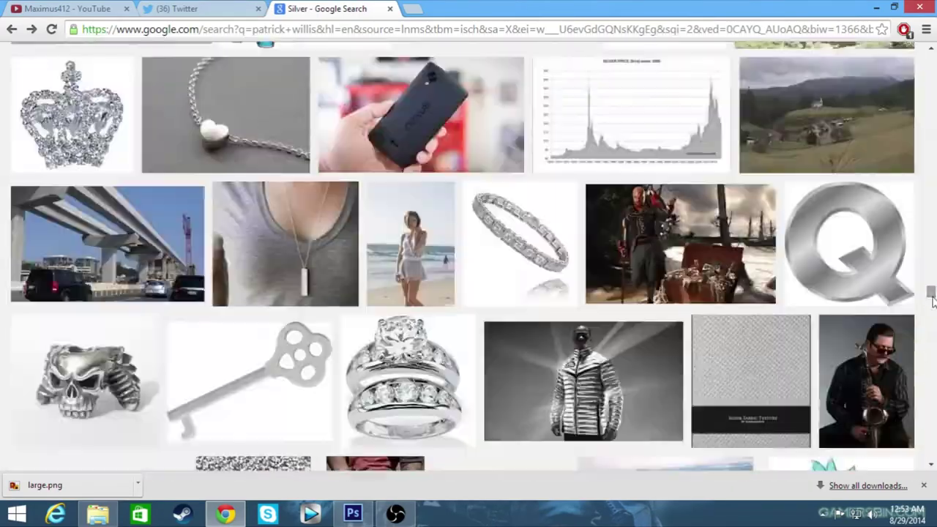
{"action": "left_click_drag", "start_coordinate": [929, 372], "coordinate": [929, 110]}
Copy the silver bars image and paste it into the poster as Layer 6.
{"action": "left_click", "coordinate": [819, 245]}
{"action": "right_click", "coordinate": [387, 315]}
{"action": "key", "text": "alt+Tab"}
{"action": "key", "text": "ctrl+v"}
{"action": "scroll", "coordinate": [350, 226], "scroll_direction": "down", "scroll_amount": 3}
Shrink the pasted silver bars layer to fit over the logo.
{"action": "left_click_drag", "start_coordinate": [244, 136], "coordinate": [364, 272]}
{"action": "scroll", "coordinate": [376, 198], "scroll_direction": "down", "scroll_amount": 3}
{"action": "key", "text": "Return"}
{"action": "key", "text": "ctrl+0"}
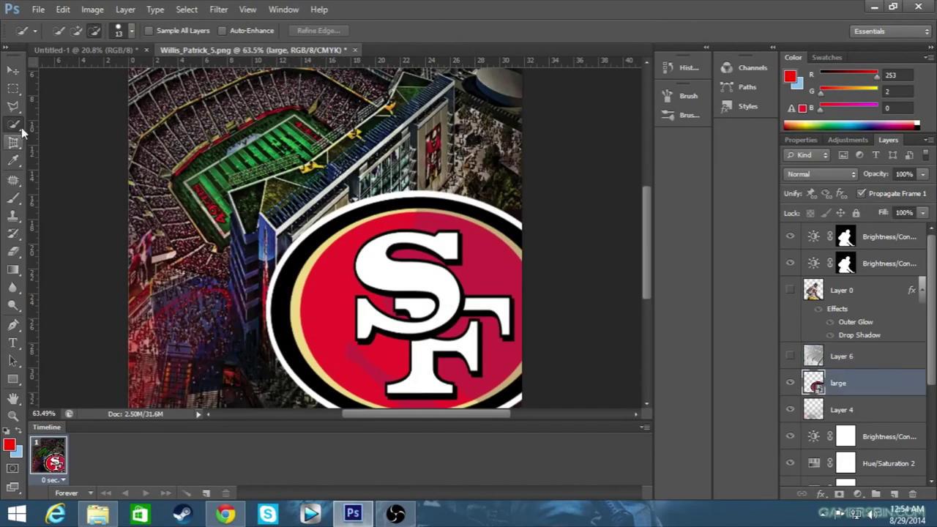
Copy the silver texture inside the logo's S onto a new layer.
{"action": "key", "text": "ctrl+d"}
{"action": "key", "text": "alt+bracketright"}
{"action": "scroll", "coordinate": [455, 250], "scroll_direction": "up", "scroll_amount": 4}
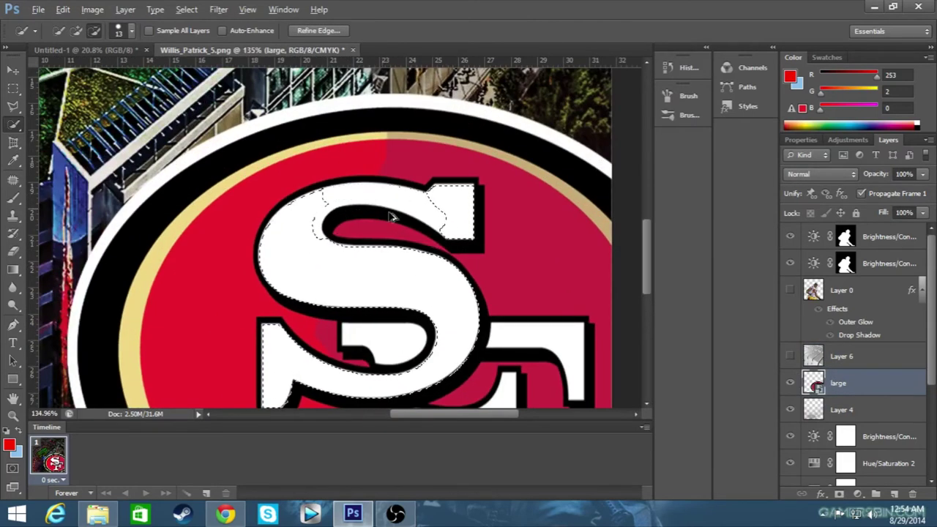
{"action": "scroll", "coordinate": [354, 196], "scroll_direction": "down", "scroll_amount": 2}
{"action": "key", "text": "ctrl+d"}
{"action": "key", "text": "alt+bracketright"}
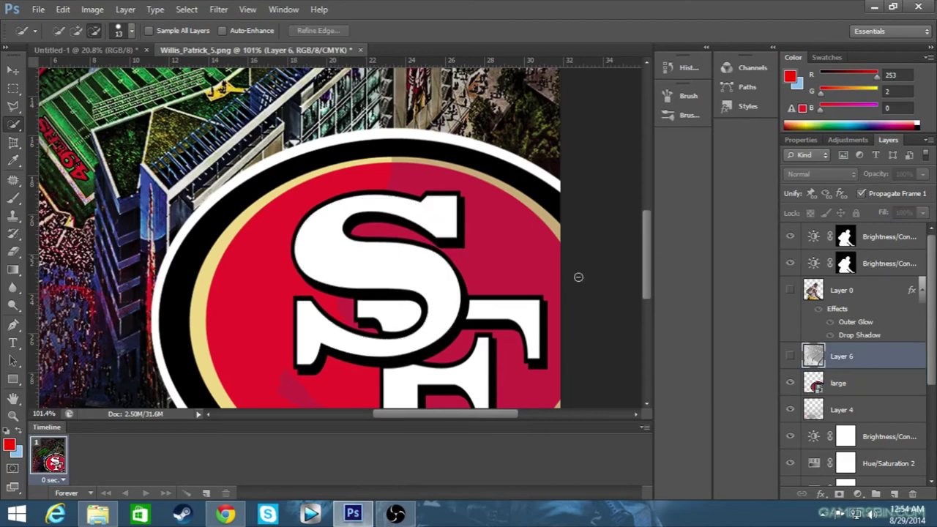
{"action": "key", "text": "ctrl+d"}
{"action": "key", "text": "alt+bracketleft"}
{"action": "scroll", "coordinate": [317, 228], "scroll_direction": "down", "scroll_amount": 2}
{"action": "scroll", "coordinate": [317, 228], "scroll_direction": "down", "scroll_amount": 2}
{"action": "key", "text": "ctrl+shift+alt+n"}
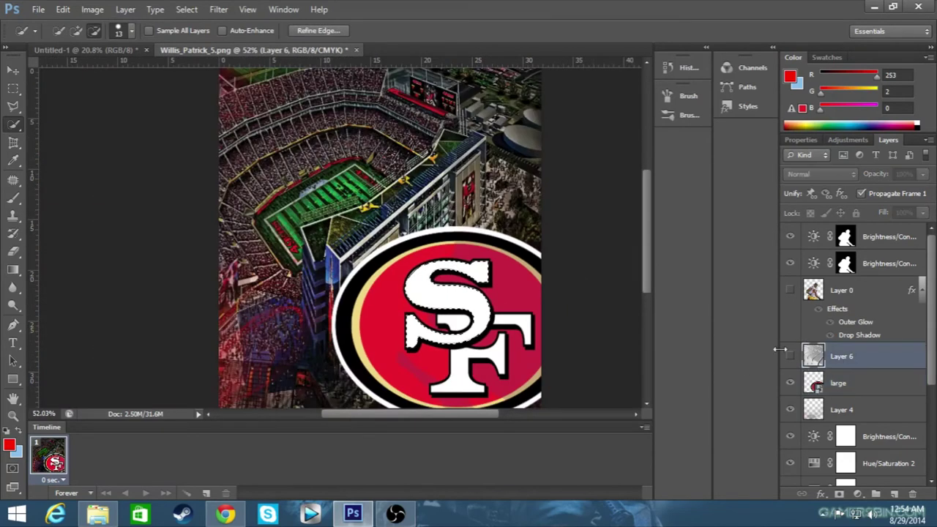
Hide the silver bars layer and return to the logo layer to check the S.
{"action": "left_click", "coordinate": [789, 383]}
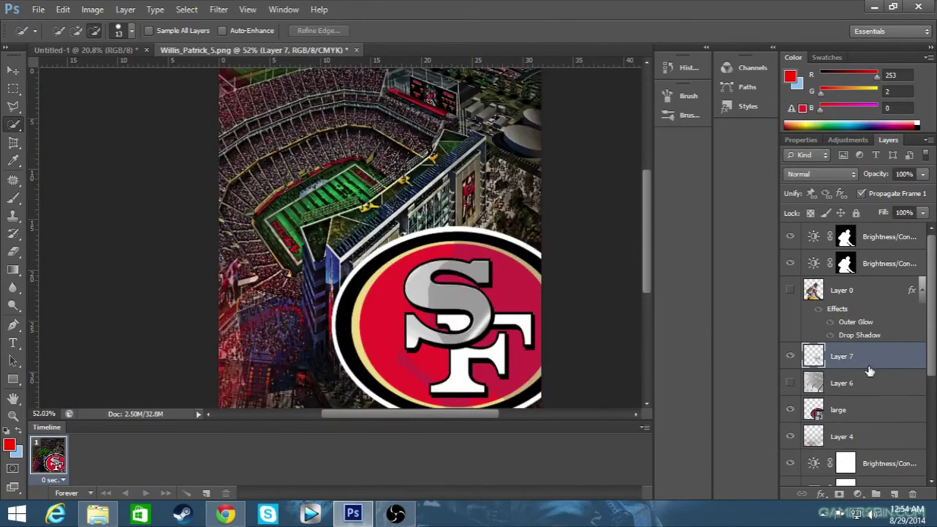
{"action": "left_click", "coordinate": [852, 382]}
{"action": "left_click", "coordinate": [852, 412]}
{"action": "scroll", "coordinate": [522, 287], "scroll_direction": "up", "scroll_amount": 3}
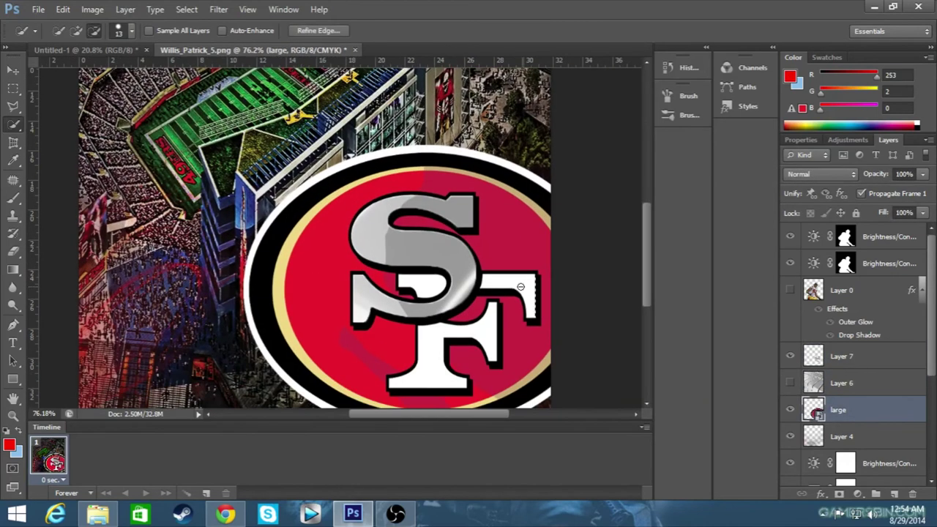
{"action": "scroll", "coordinate": [509, 283], "scroll_direction": "up", "scroll_amount": 3}
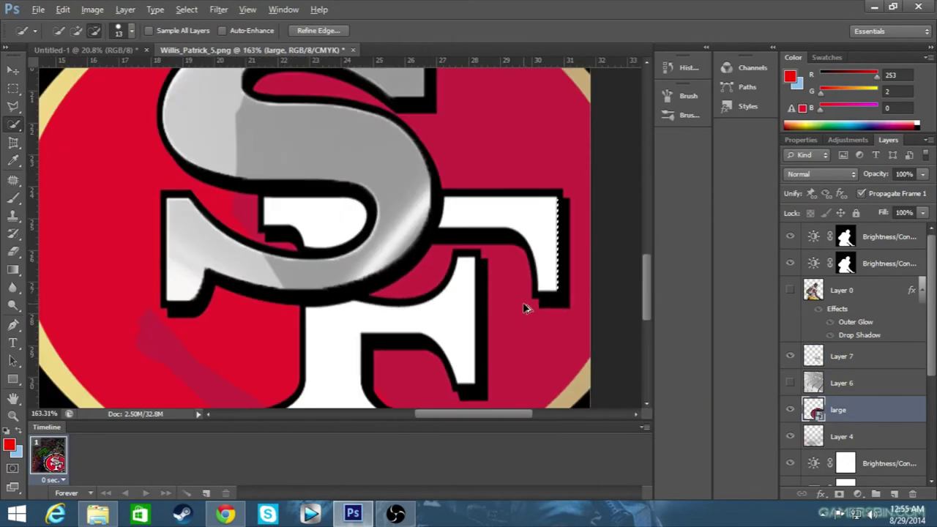
{"action": "scroll", "coordinate": [536, 267], "scroll_direction": "down", "scroll_amount": 3}
{"action": "scroll", "coordinate": [537, 268], "scroll_direction": "down", "scroll_amount": 2}
{"action": "left_click", "coordinate": [789, 383]}
{"action": "scroll", "coordinate": [542, 318], "scroll_direction": "down", "scroll_amount": 3}
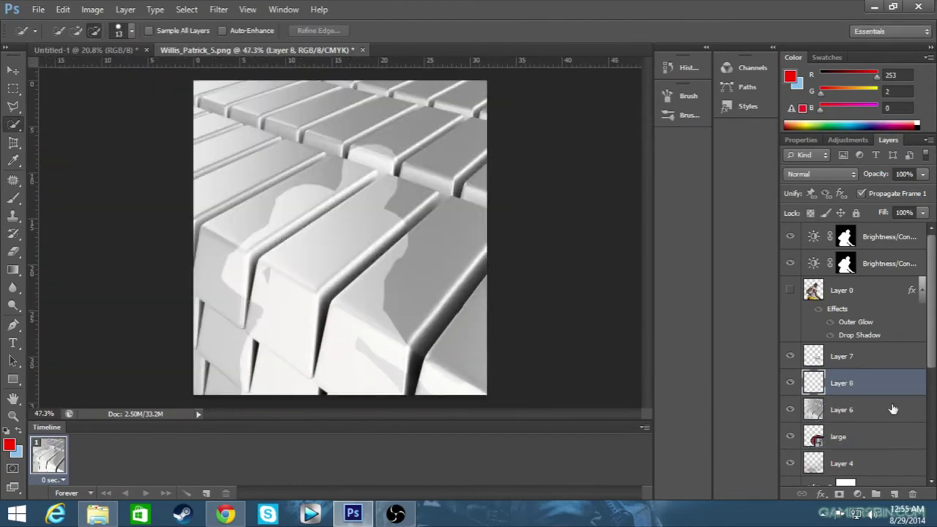
{"action": "left_click", "coordinate": [789, 409]}
{"action": "scroll", "coordinate": [382, 323], "scroll_direction": "up", "scroll_amount": 2}
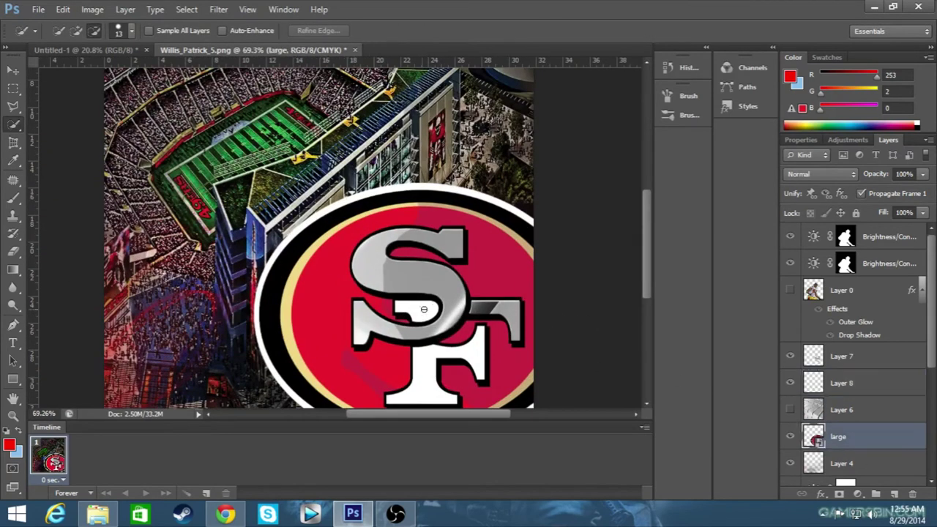
{"action": "scroll", "coordinate": [424, 319], "scroll_direction": "up", "scroll_amount": 3}
{"action": "scroll", "coordinate": [397, 299], "scroll_direction": "down", "scroll_amount": 2}
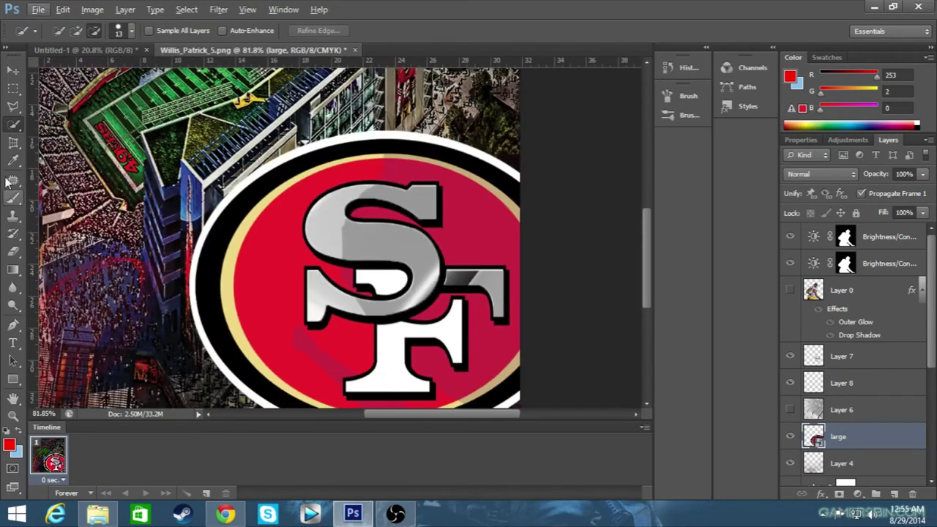
Select the F's top arm with the Magic Wand.
{"action": "right_click", "coordinate": [375, 386]}
{"action": "key", "text": "Escape"}
{"action": "scroll", "coordinate": [473, 366], "scroll_direction": "down", "scroll_amount": 3}
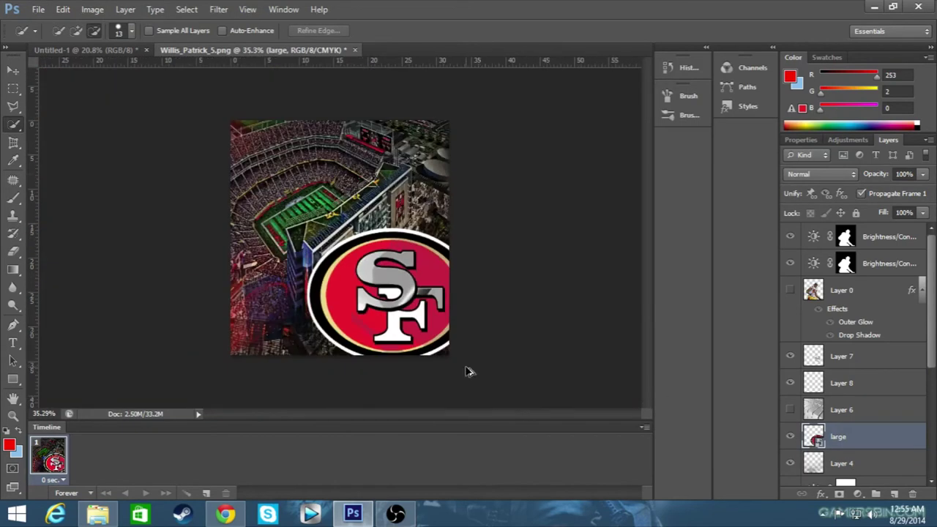
{"action": "scroll", "coordinate": [393, 330], "scroll_direction": "up", "scroll_amount": 2}
{"action": "left_click", "coordinate": [46, 136]}
{"action": "left_click", "coordinate": [381, 344]}
Copy the silver bars texture into the F's top arm on a new layer.
{"action": "left_click", "coordinate": [790, 410]}
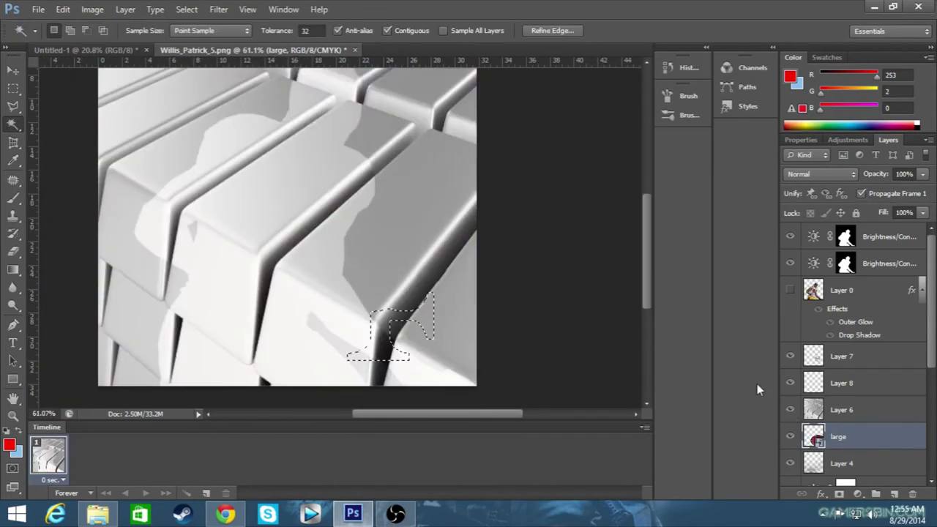
{"action": "left_click", "coordinate": [790, 410]}
{"action": "left_click", "coordinate": [790, 410]}
{"action": "left_click", "coordinate": [789, 410]}
{"action": "left_click", "coordinate": [790, 412]}
{"action": "left_click", "coordinate": [790, 434]}
{"action": "scroll", "coordinate": [860, 456], "scroll_direction": "down", "scroll_amount": 2}
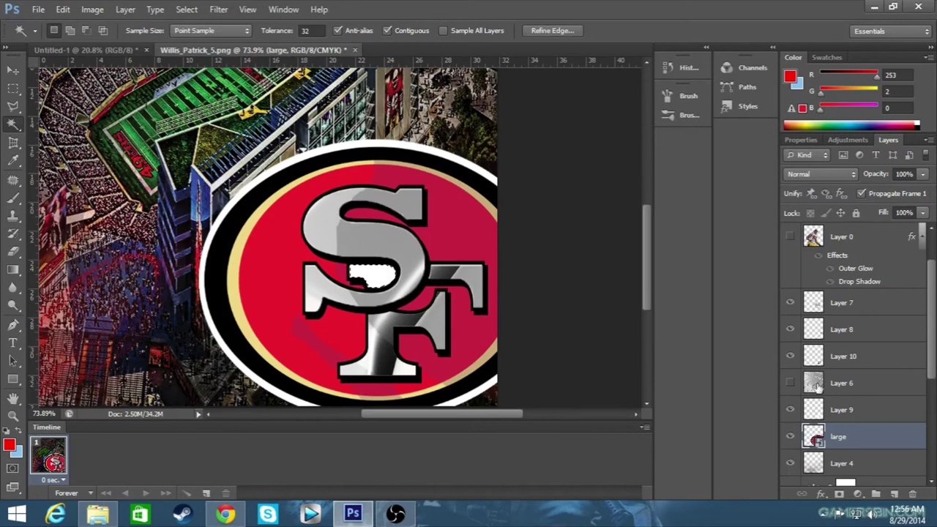
{"action": "left_click", "coordinate": [790, 382]}
{"action": "left_click", "coordinate": [790, 382]}
{"action": "scroll", "coordinate": [341, 238], "scroll_direction": "down", "scroll_amount": 3}
{"action": "left_click", "coordinate": [894, 494]}
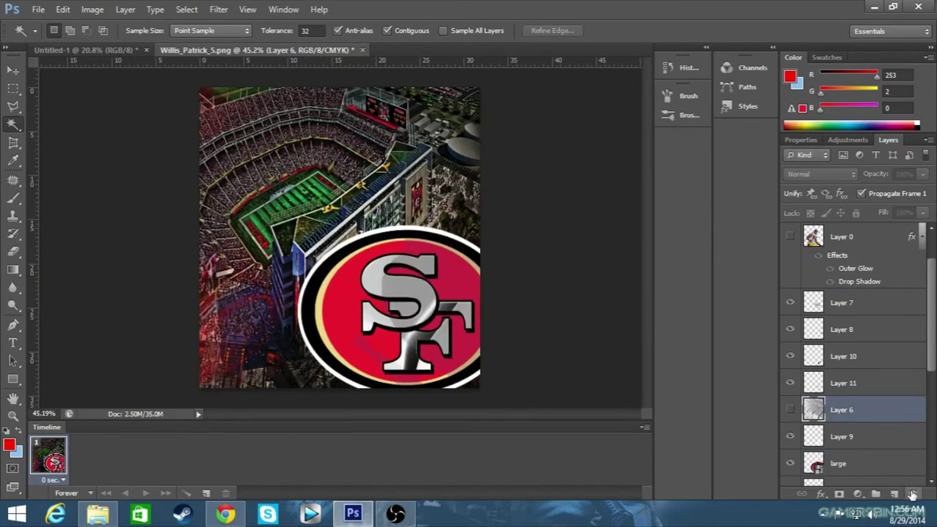
{"action": "left_click", "coordinate": [838, 461]}
Select all on the large layer, then delete the unused Layer 6.
{"action": "left_click", "coordinate": [789, 409]}
{"action": "left_click", "coordinate": [813, 410], "text": "ctrl"}
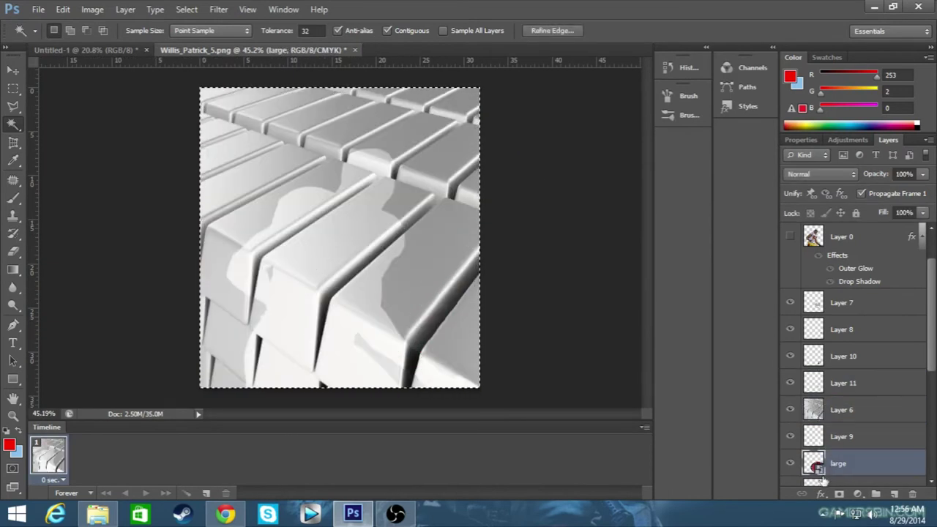
{"action": "left_click", "coordinate": [789, 410]}
{"action": "left_click", "coordinate": [842, 410]}
{"action": "left_click", "coordinate": [789, 410]}
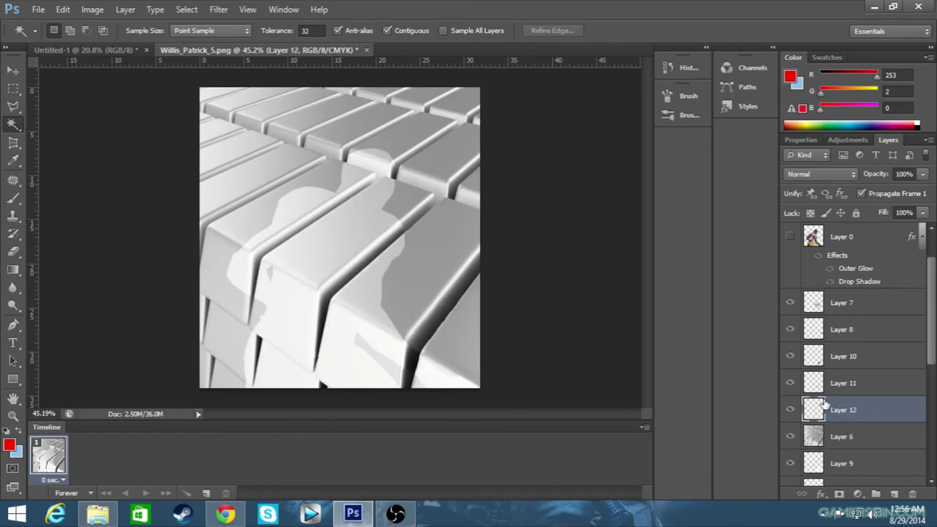
{"action": "left_click", "coordinate": [894, 494]}
{"action": "left_click", "coordinate": [789, 383]}
{"action": "left_click", "coordinate": [841, 355]}
{"action": "left_click", "coordinate": [912, 494]}
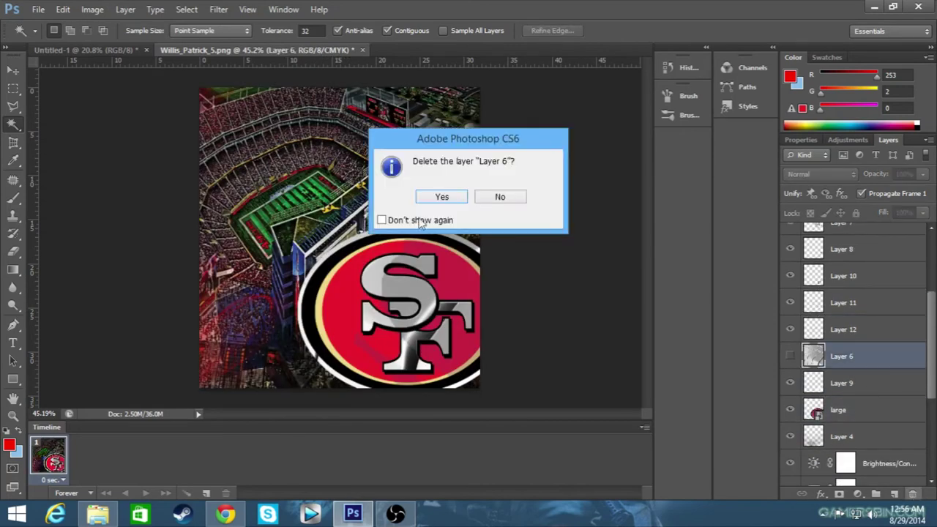
Merge the selected silver and logo layers into a single Layer 7.
{"action": "left_click", "coordinate": [442, 195]}
{"action": "left_click", "coordinate": [842, 302], "text": "shift"}
{"action": "right_click", "coordinate": [872, 319]}
{"action": "left_click", "coordinate": [852, 334]}
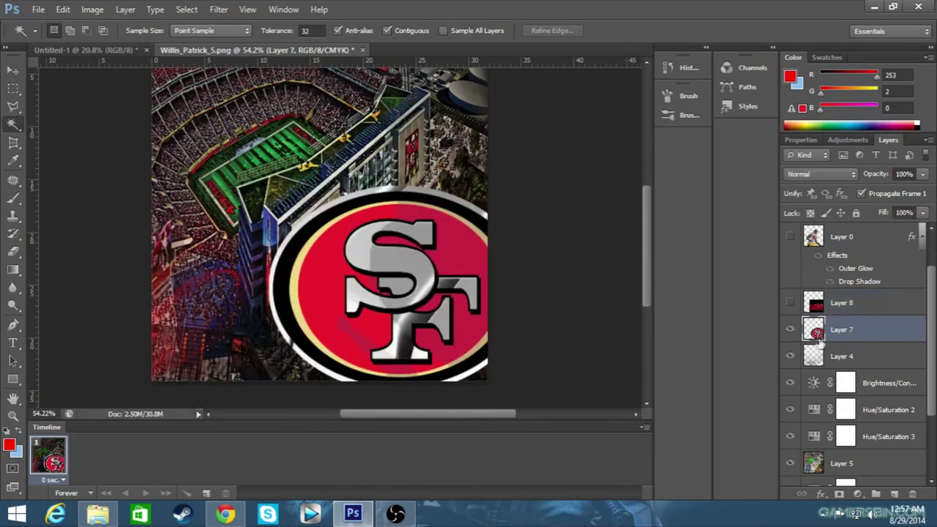
Preview the ruby layers on the logo and delete the unused ruby image Layer 8.
{"action": "left_click", "coordinate": [789, 302]}
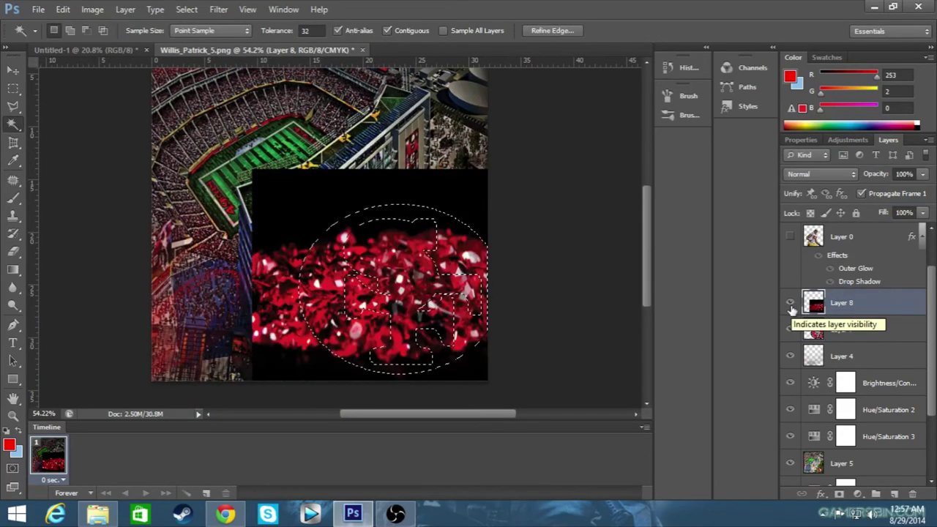
{"action": "left_click", "coordinate": [790, 329]}
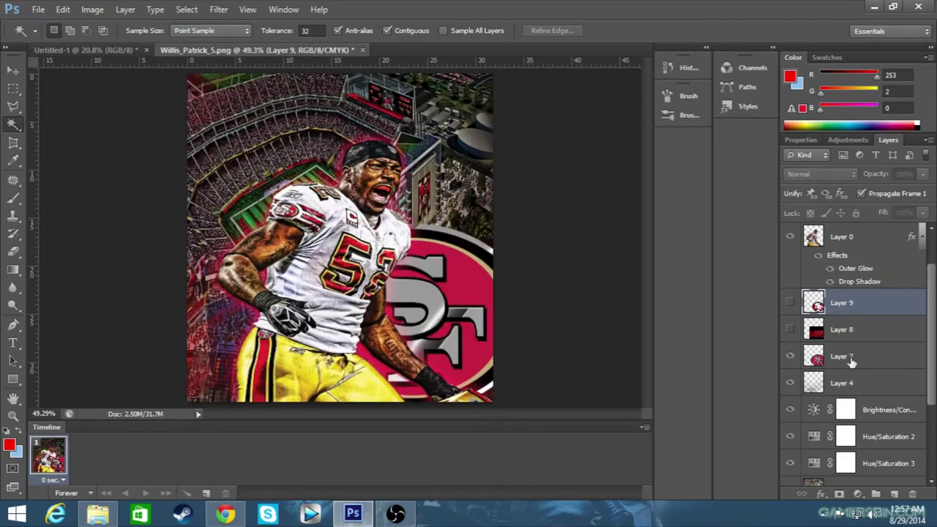
{"action": "left_click", "coordinate": [790, 302]}
{"action": "left_click", "coordinate": [841, 330]}
{"action": "left_click", "coordinate": [834, 303]}
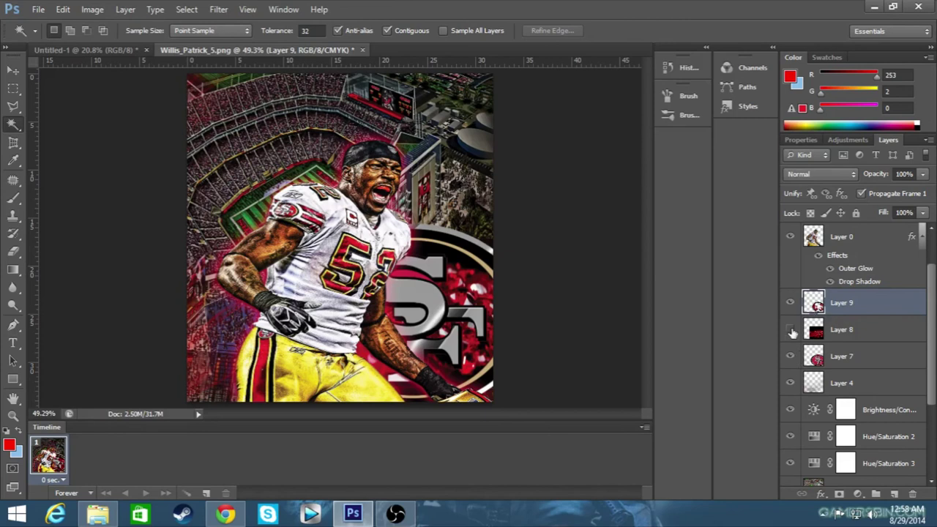
{"action": "left_click", "coordinate": [882, 338]}
{"action": "key", "text": "Delete"}
{"action": "left_click", "coordinate": [790, 302]}
Paste a gold glitter image from a 'gold' image search, enlarged to cover the logo.
{"action": "key", "text": "alt+Tab"}
{"action": "type", "text": "gold"}
{"action": "key", "text": "Return"}
{"action": "left_click", "coordinate": [498, 265]}
{"action": "key", "text": "alt+Tab"}
{"action": "key", "text": "ctrl+v"}
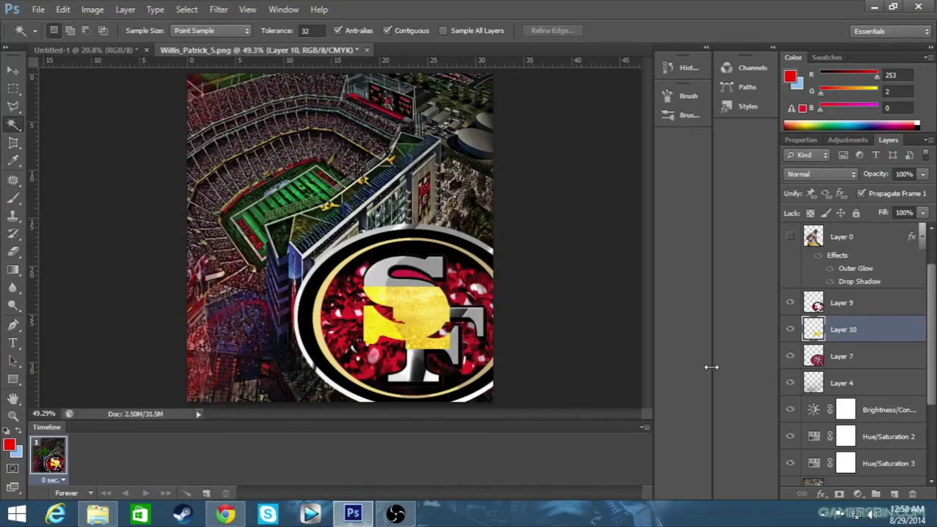
{"action": "key", "text": "ctrl+t"}
{"action": "mouse_move", "coordinate": [485, 193]}
{"action": "left_mouse_down"}
{"action": "mouse_move", "coordinate": [475, 260]}
{"action": "mouse_move", "coordinate": [502, 236]}
{"action": "left_mouse_up"}
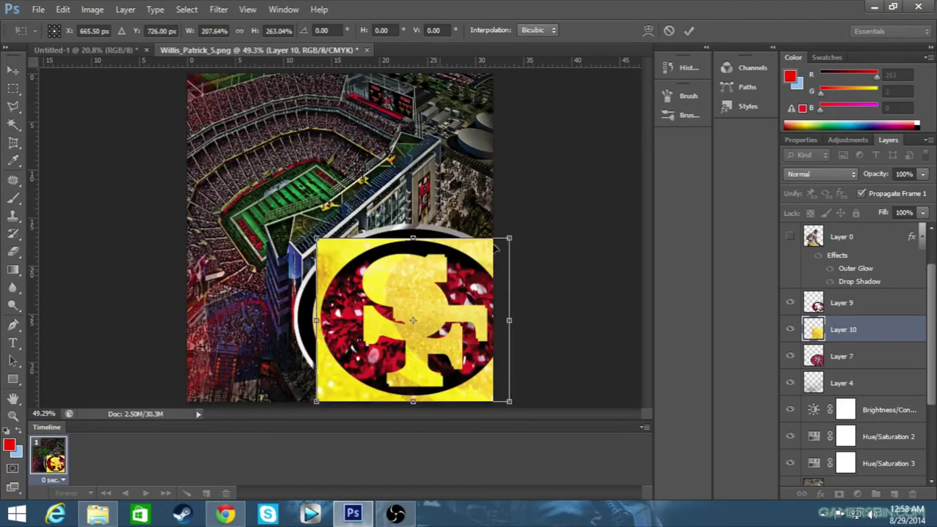
{"action": "key", "text": "Return"}
Magic Wand the logo's ring, then merge Layer 7 with Layer 9.
{"action": "key", "text": "w"}
{"action": "left_click", "coordinate": [789, 330]}
{"action": "left_click", "coordinate": [327, 299]}
{"action": "key", "text": "ctrl+d"}
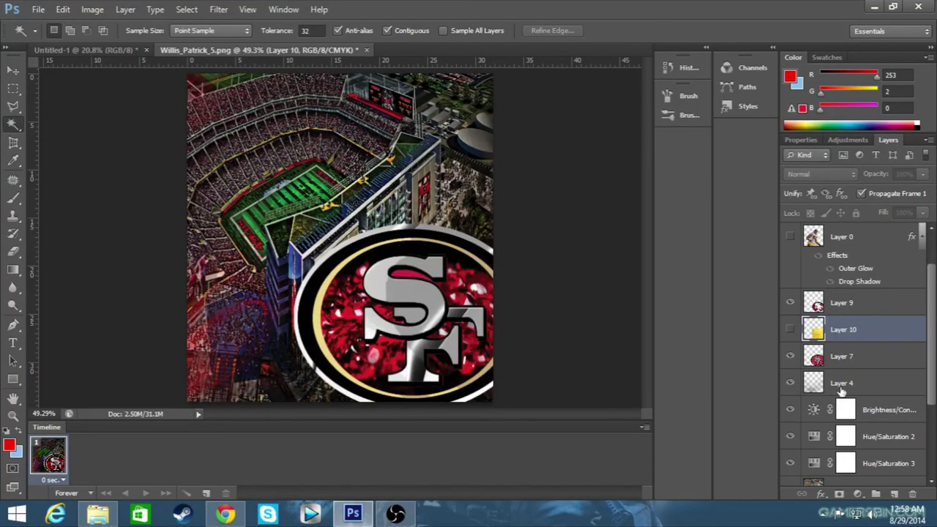
{"action": "left_click", "coordinate": [842, 356]}
{"action": "left_click", "coordinate": [842, 303], "text": "ctrl"}
{"action": "right_click", "coordinate": [868, 302]}
{"action": "left_click", "coordinate": [732, 335]}
Trim the gold glitter to the logo's ring and merge it into Layer 11.
{"action": "left_click_drag", "start_coordinate": [842, 330], "coordinate": [841, 296]}
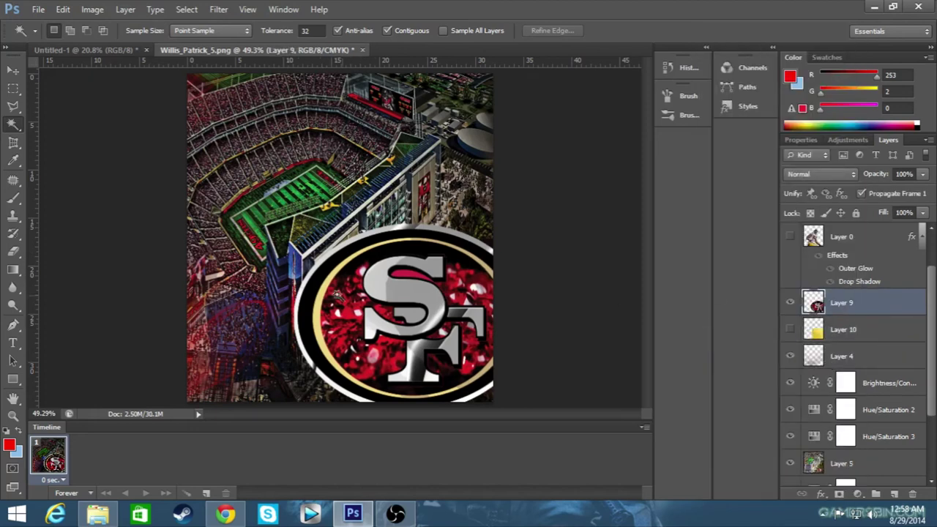
{"action": "left_click", "coordinate": [813, 329], "text": "ctrl"}
{"action": "left_click", "coordinate": [790, 302]}
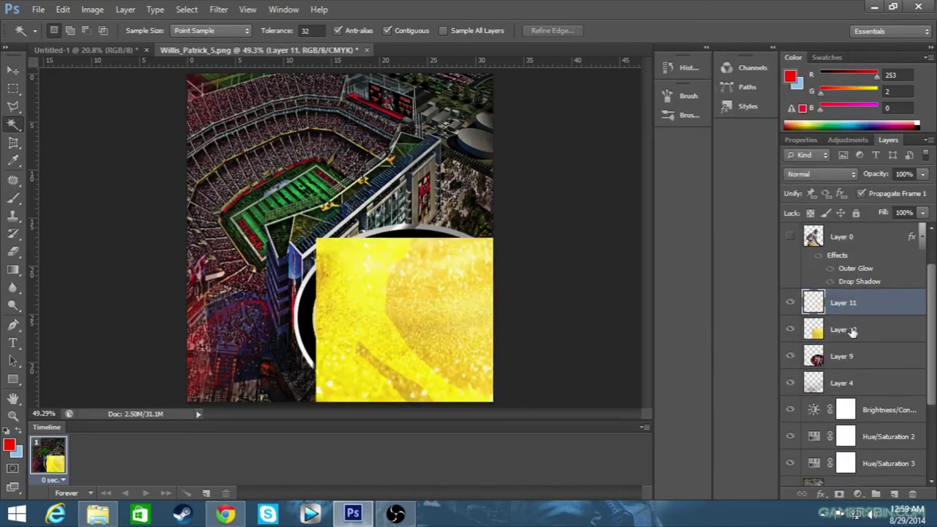
{"action": "key", "text": "Delete"}
{"action": "left_click", "coordinate": [841, 330]}
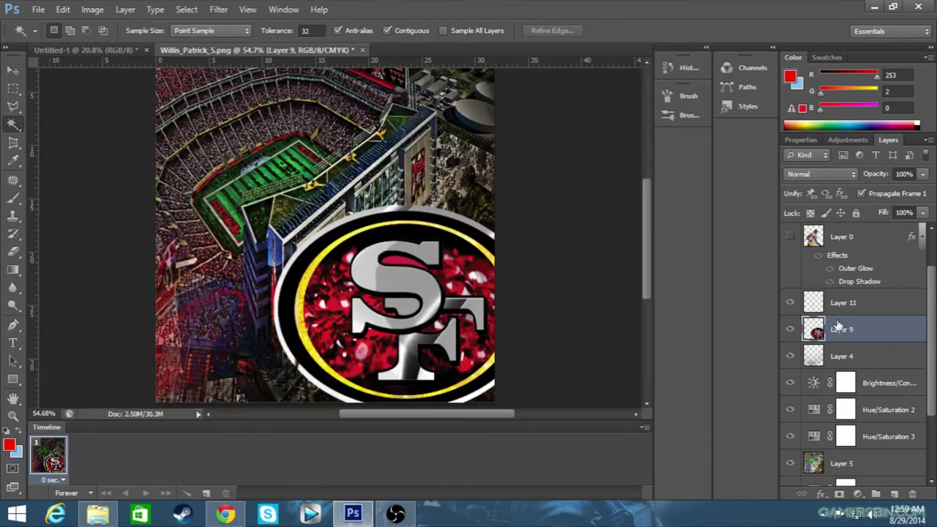
{"action": "right_click", "coordinate": [852, 326]}
{"action": "left_click", "coordinate": [772, 335]}
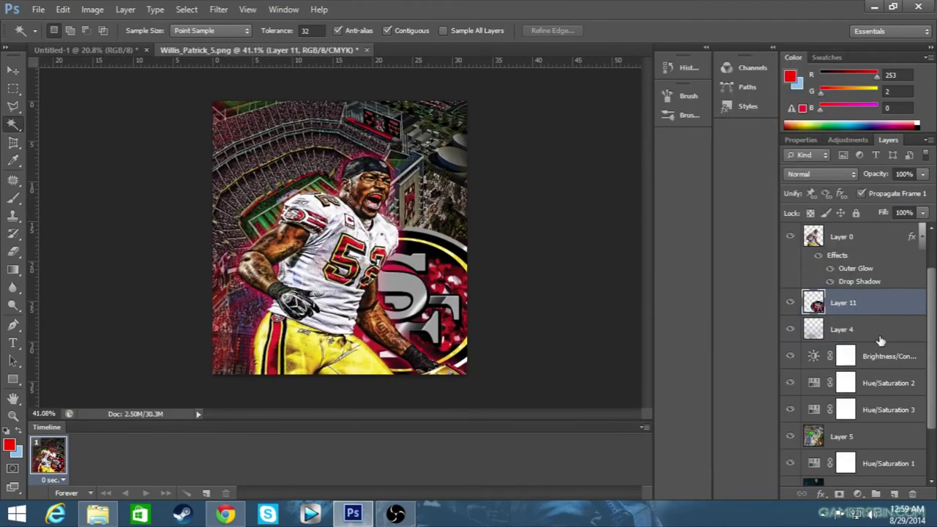
{"action": "left_click", "coordinate": [813, 302], "text": "ctrl"}
{"action": "left_click", "coordinate": [218, 8]}
Run Topaz Detail and DeNoise, then apply the Crisp preset to the SF logo.
{"action": "left_click", "coordinate": [459, 342]}
{"action": "mouse_move", "coordinate": [95, 368]}
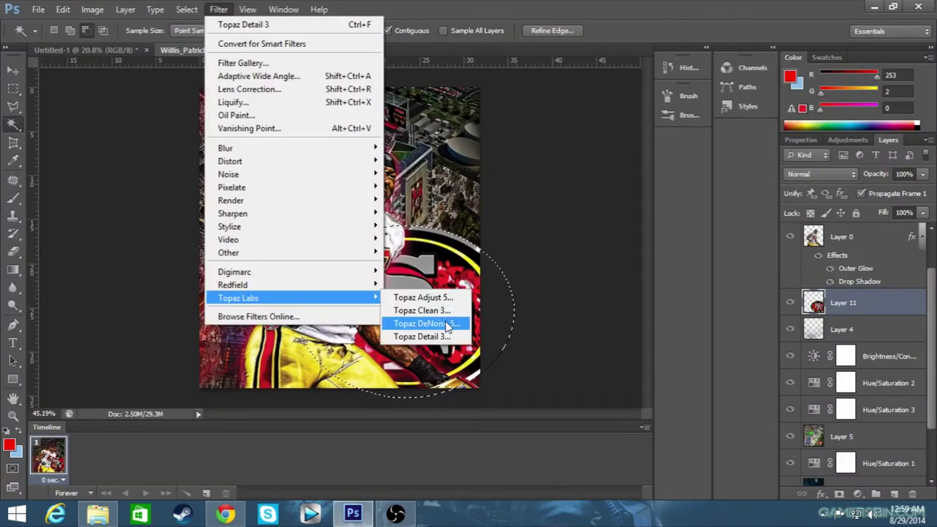
{"action": "left_click", "coordinate": [448, 327]}
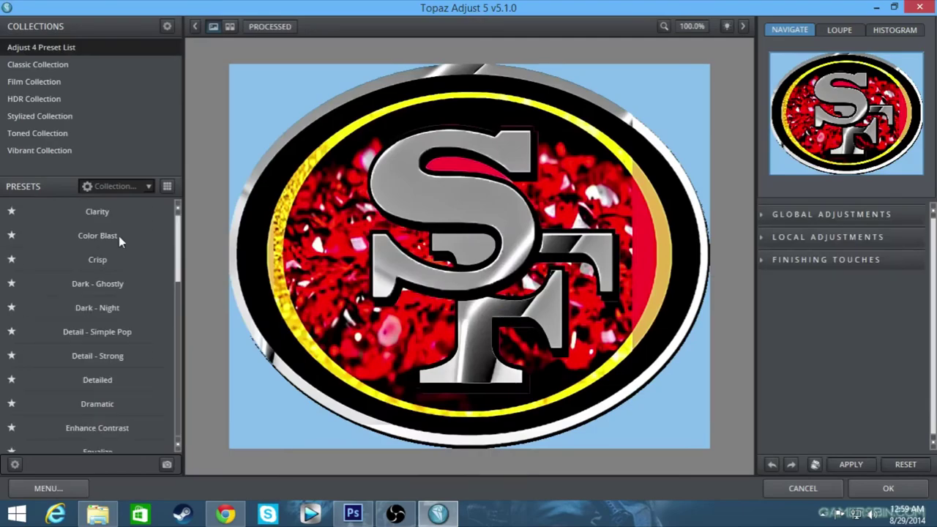
{"action": "left_click", "coordinate": [97, 259]}
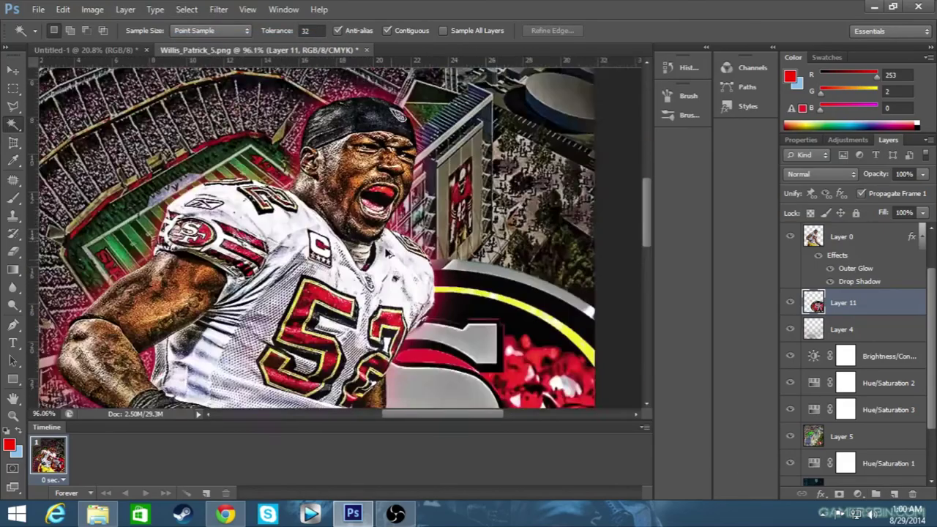
Run Topaz DeNoise 5 on the player's Layer 0 at strength 0.22, then deselect.
{"action": "key", "text": "ctrl+0"}
{"action": "left_click", "coordinate": [849, 236]}
{"action": "left_click", "coordinate": [218, 9]}
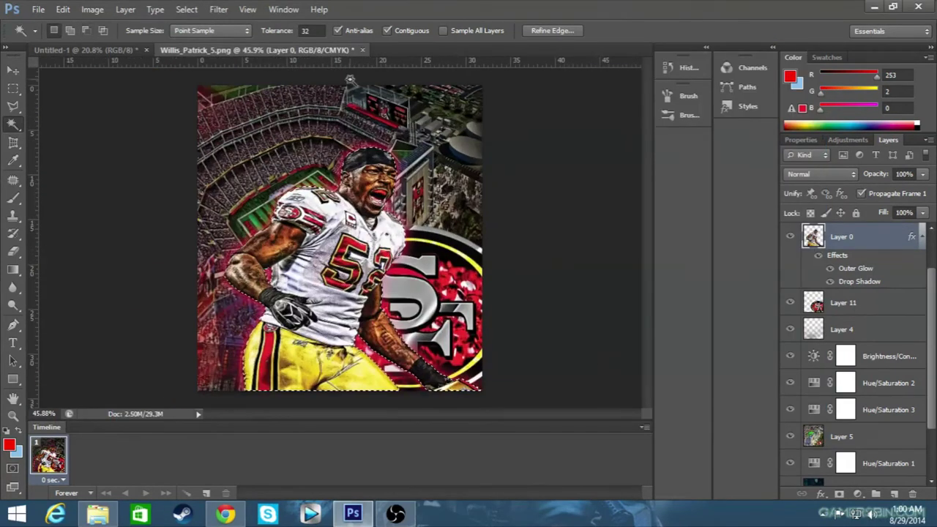
{"action": "scroll", "coordinate": [299, 271], "scroll_direction": "up", "scroll_amount": 1}
{"action": "left_click", "coordinate": [63, 9]}
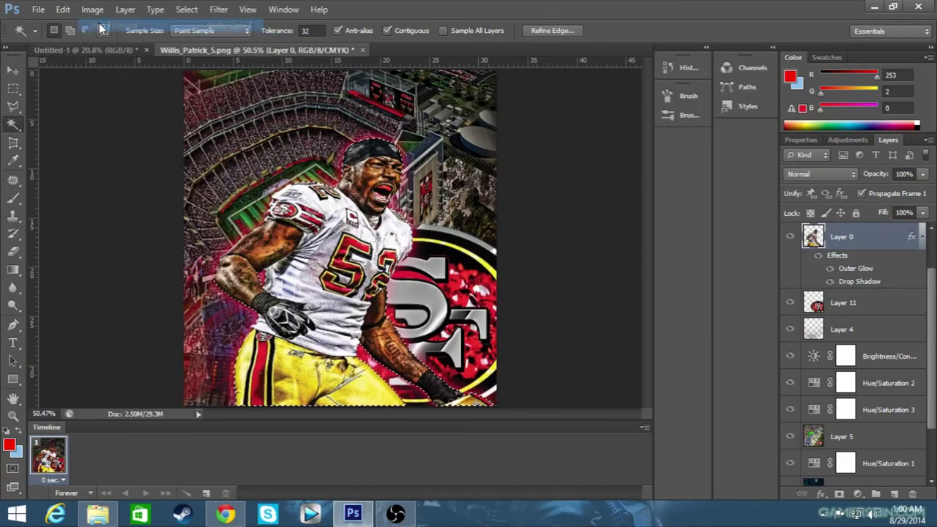
{"action": "scroll", "coordinate": [315, 293], "scroll_direction": "down", "scroll_amount": 2}
{"action": "left_click", "coordinate": [187, 8]}
{"action": "left_click", "coordinate": [201, 36]}
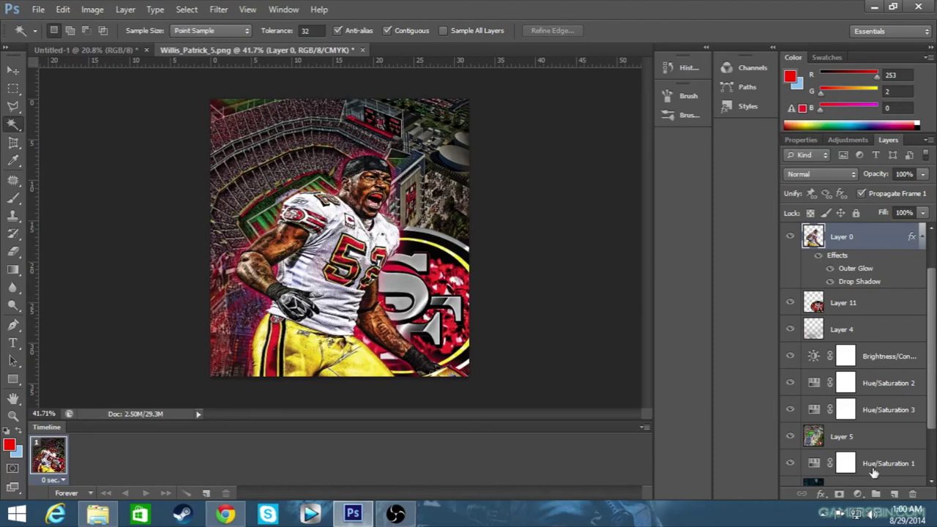
{"action": "key", "text": "t"}
{"action": "left_click_drag", "start_coordinate": [241, 121], "coordinate": [386, 154]}
{"action": "type", "text": "@mds_designs"}
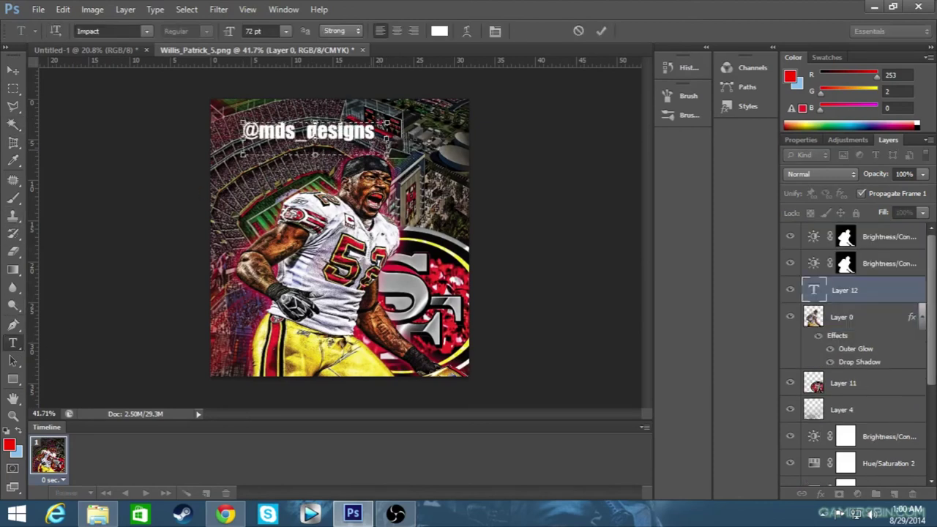
{"action": "key", "text": "ctrl+a"}
{"action": "left_click", "coordinate": [146, 31]}
{"action": "scroll", "coordinate": [175, 219], "scroll_direction": "up", "scroll_amount": 10}
{"action": "left_click", "coordinate": [156, 119]}
{"action": "mouse_move", "coordinate": [387, 137]}
{"action": "left_mouse_down"}
{"action": "mouse_move", "coordinate": [448, 143]}
{"action": "mouse_move", "coordinate": [317, 146]}
{"action": "mouse_move", "coordinate": [249, 164]}
{"action": "left_mouse_up"}
{"action": "key", "text": "ctrl+Return"}
Scale the watermark down and move it into the poster's bottom-left corner.
{"action": "key", "text": "ctrl+t"}
{"action": "left_click_drag", "start_coordinate": [322, 158], "coordinate": [369, 162]}
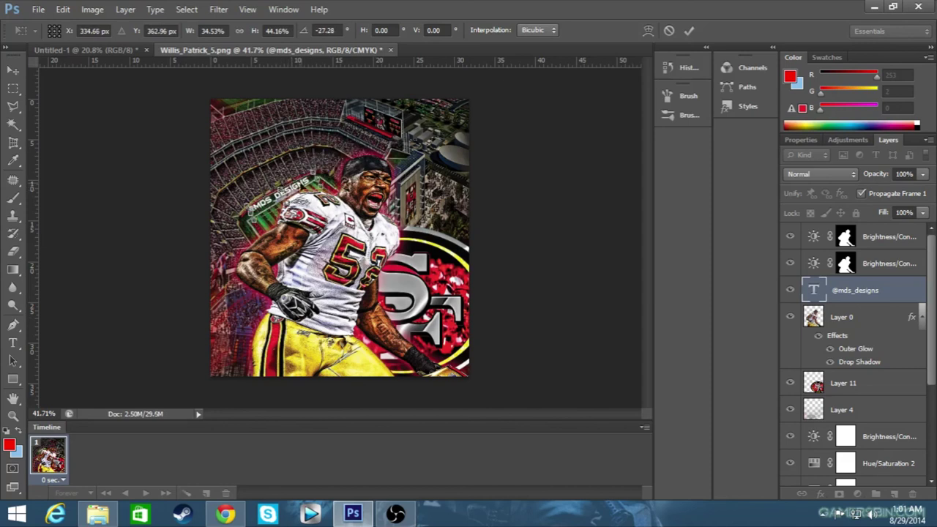
{"action": "left_click_drag", "start_coordinate": [278, 190], "coordinate": [512, 206]}
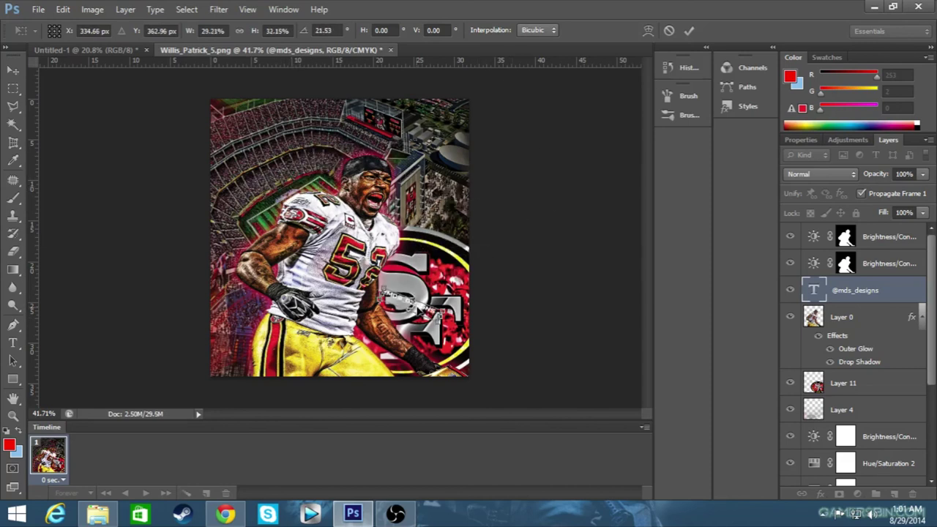
{"action": "left_click", "coordinate": [689, 30]}
{"action": "key", "text": "ctrl+t"}
{"action": "key", "text": "Escape"}
{"action": "key", "text": "ctrl+t"}
{"action": "mouse_move", "coordinate": [505, 235]}
{"action": "left_mouse_down"}
{"action": "mouse_move", "coordinate": [457, 192]}
{"action": "mouse_move", "coordinate": [230, 407]}
{"action": "left_mouse_up"}
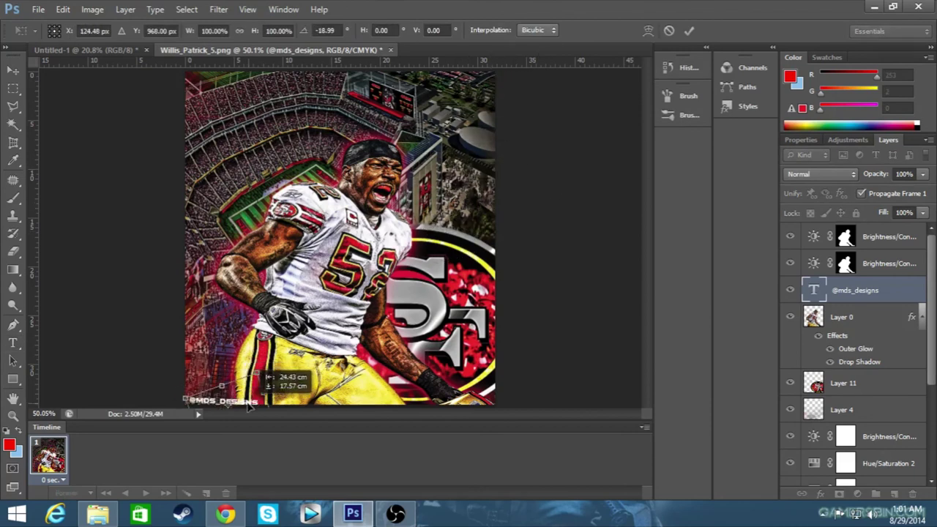
{"action": "left_click", "coordinate": [688, 30]}
{"action": "scroll", "coordinate": [391, 357], "scroll_direction": "down", "scroll_amount": 1}
{"action": "scroll", "coordinate": [453, 303], "scroll_direction": "down", "scroll_amount": 1}
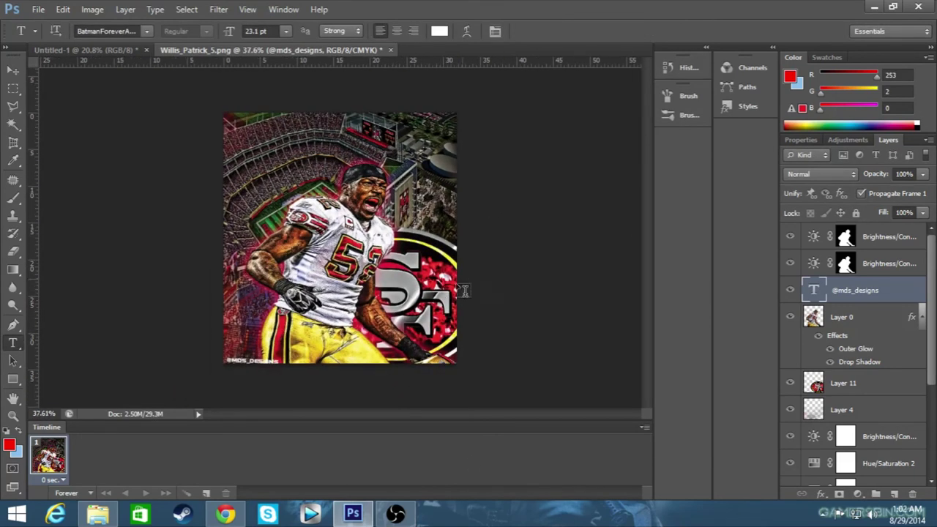
Save the poster in Photoshop PSD format as Willis_Patrick_5.psd.
{"action": "left_click", "coordinate": [38, 9]}
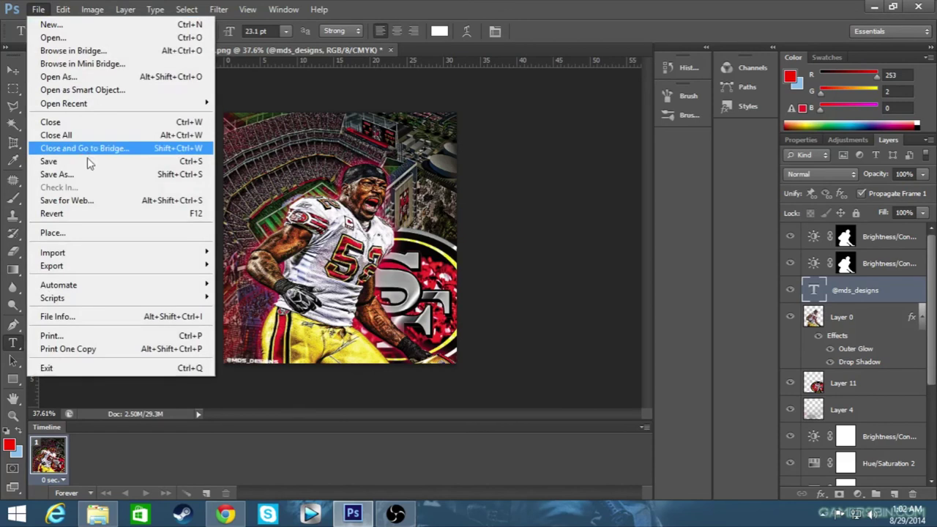
{"action": "left_click", "coordinate": [51, 173]}
{"action": "left_click", "coordinate": [430, 329]}
{"action": "left_click", "coordinate": [421, 342]}
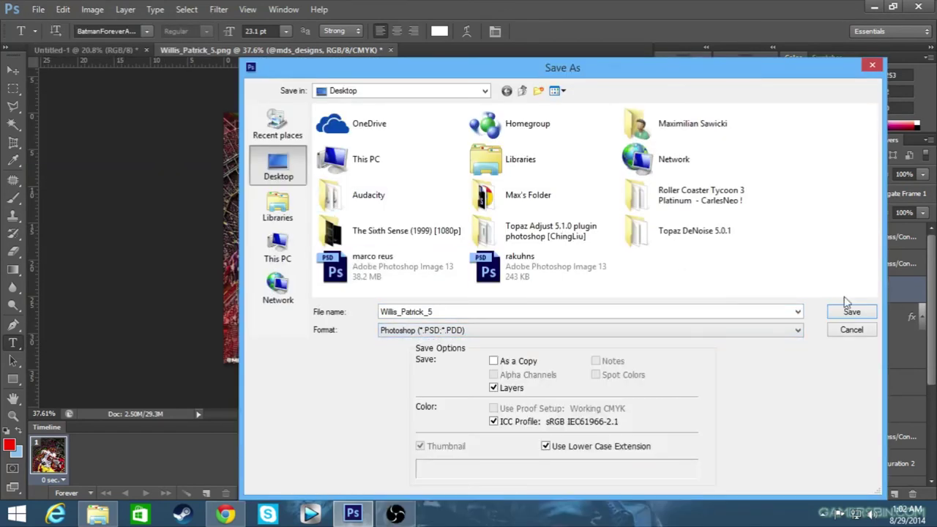
{"action": "left_click", "coordinate": [851, 311]}
{"action": "left_click", "coordinate": [704, 182]}
Save a JPEG copy of the poster named Patrick98.
{"action": "left_click", "coordinate": [38, 9]}
{"action": "left_click", "coordinate": [51, 173]}
{"action": "left_click", "coordinate": [459, 330]}
{"action": "left_click", "coordinate": [421, 424]}
{"action": "type", "text": "Patrick98"}
{"action": "key", "text": "Return"}
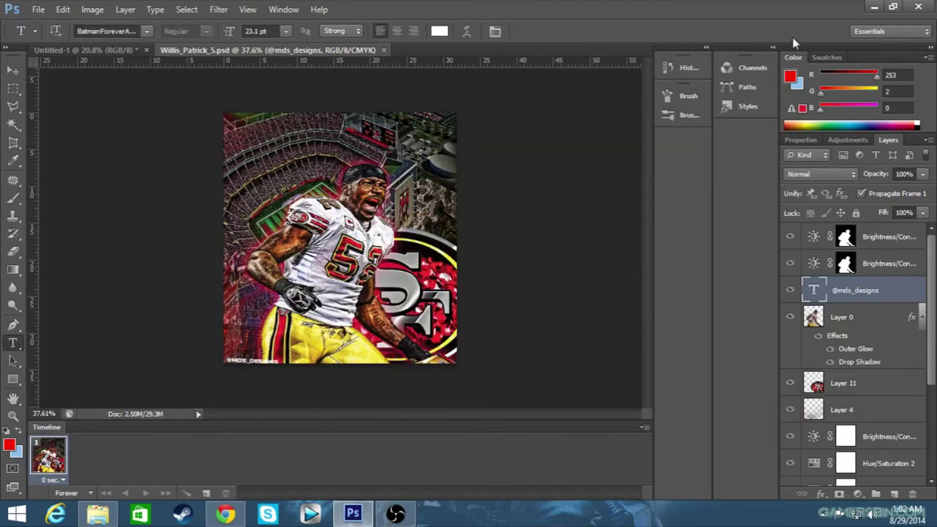